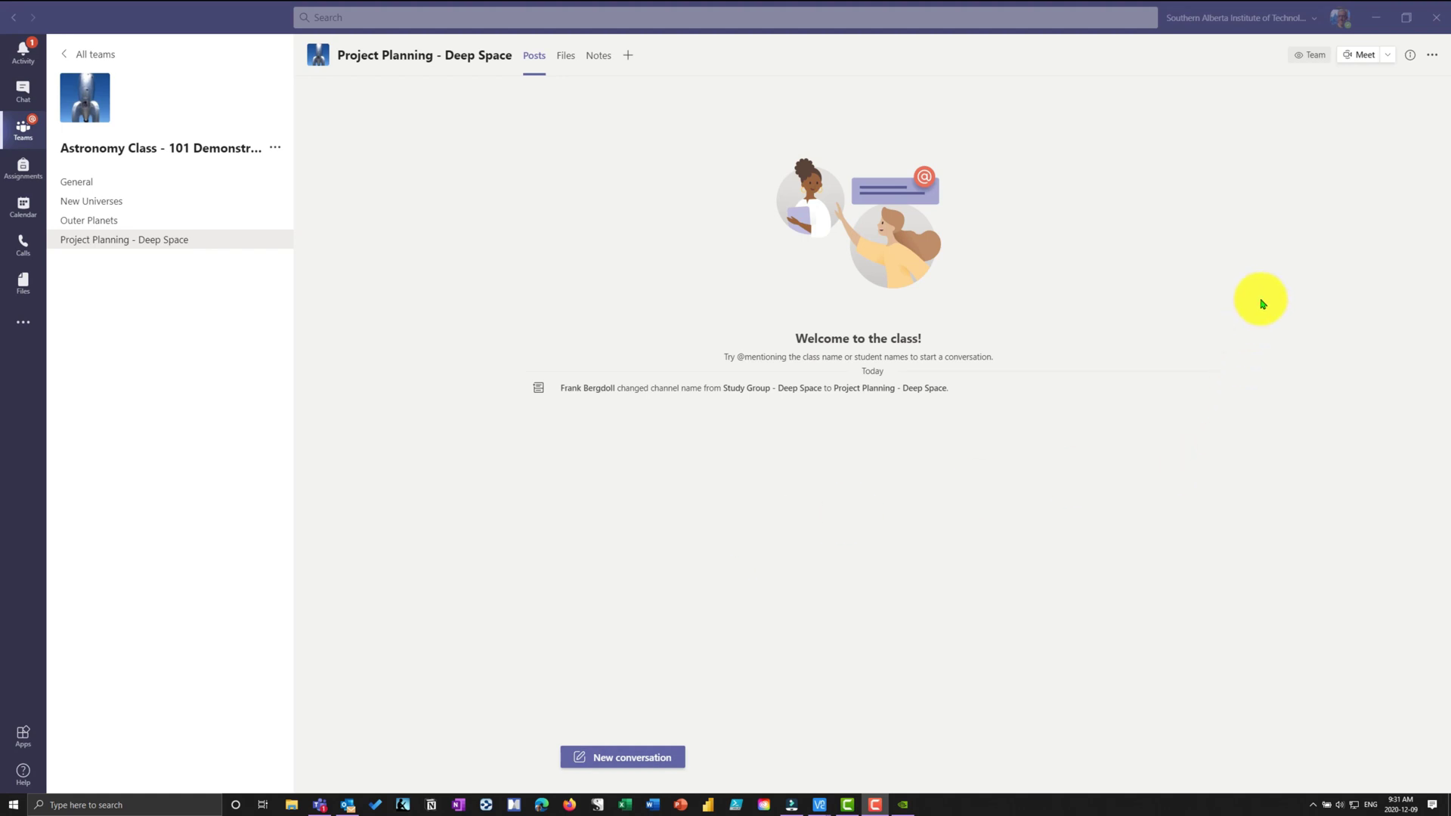
# Start a meeting in the Project Planning - Deep Space channel and join it with microphone and camera turned off
pyautogui.click(1079, 371)
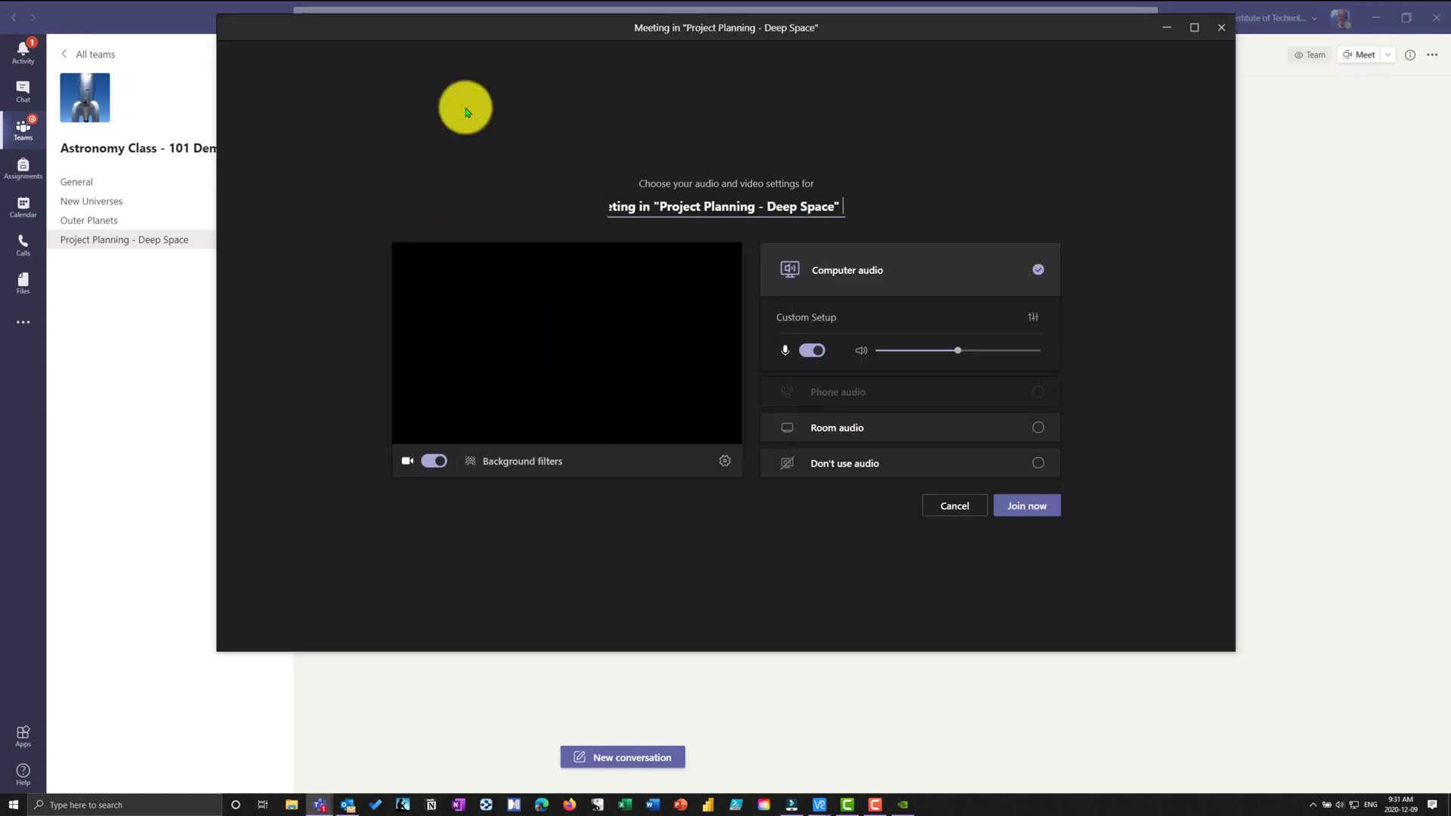
pyautogui.moveTo(566, 39); pyautogui.dragTo(559, 75)
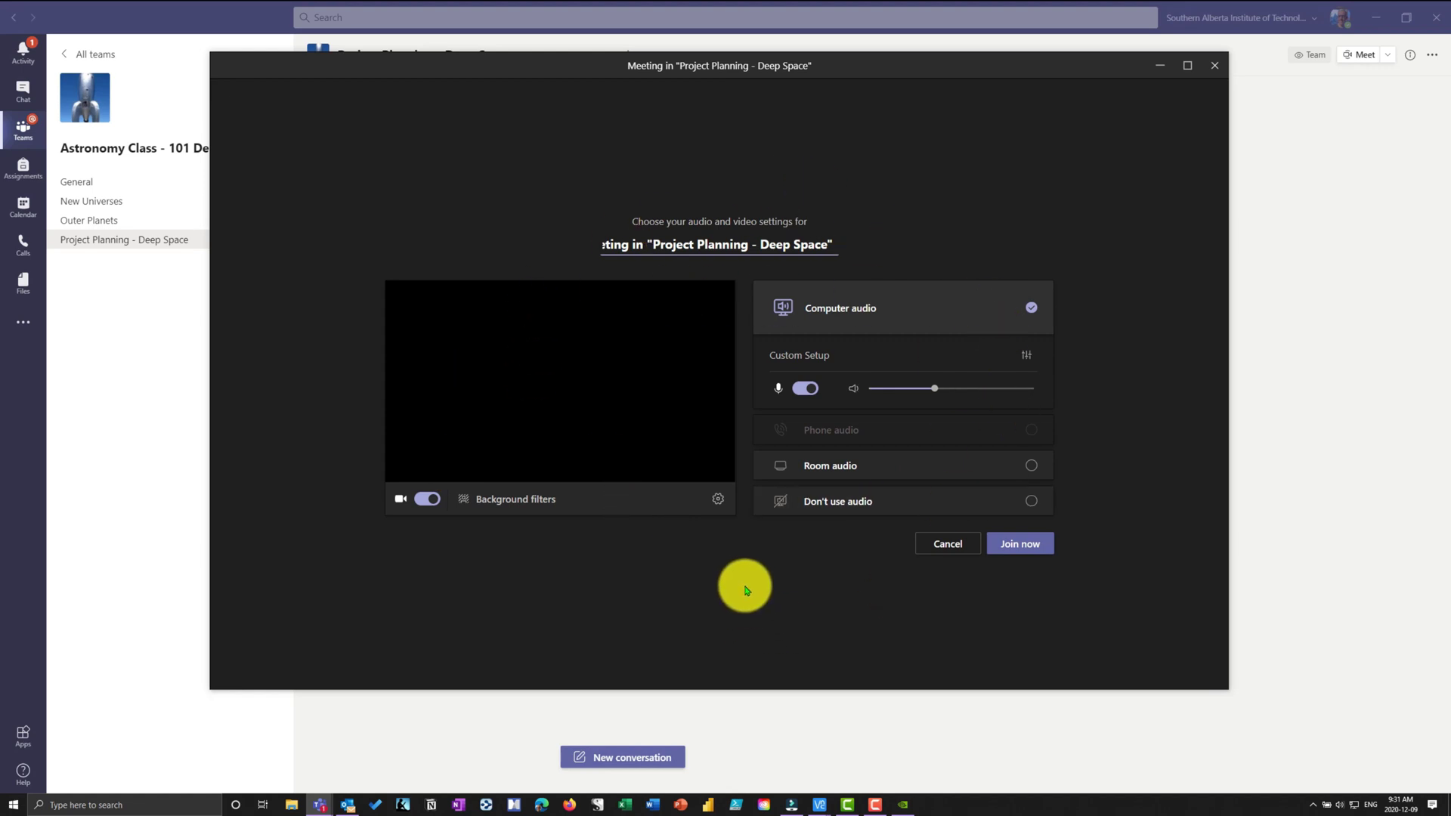
pyautogui.click(796, 387)
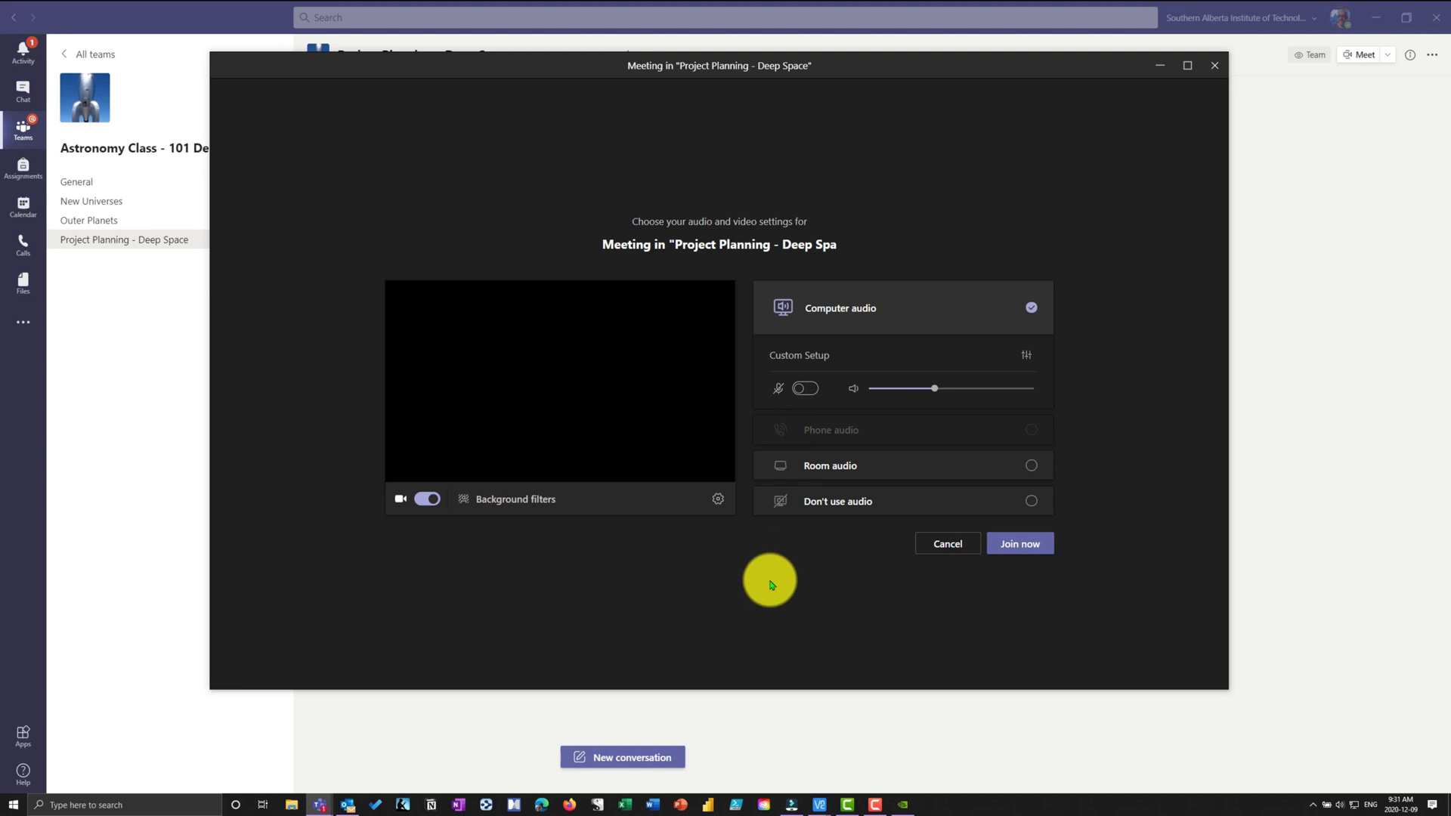
pyautogui.click(1029, 549)
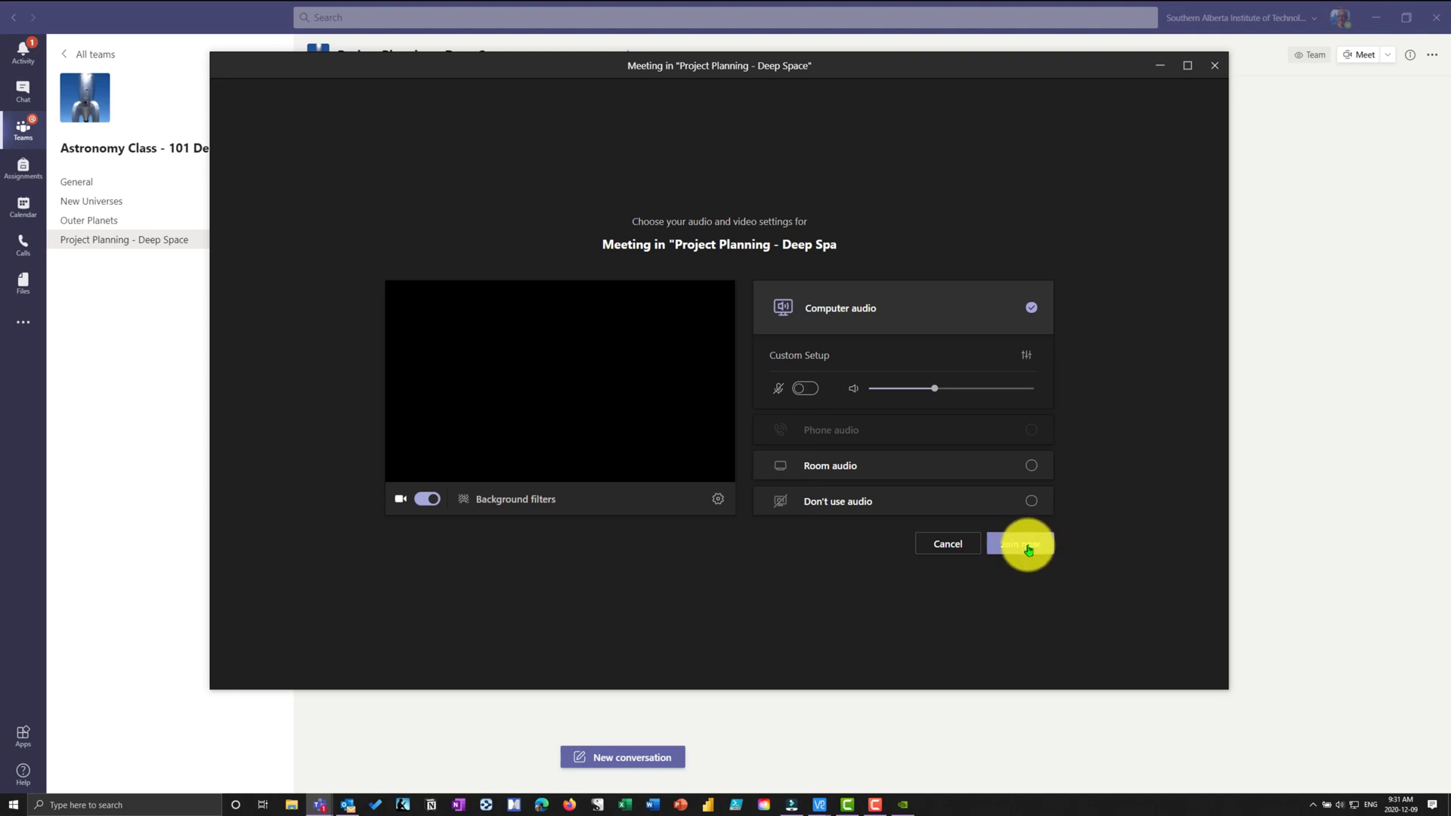
pyautogui.click(427, 499)
pyautogui.click(1006, 547)
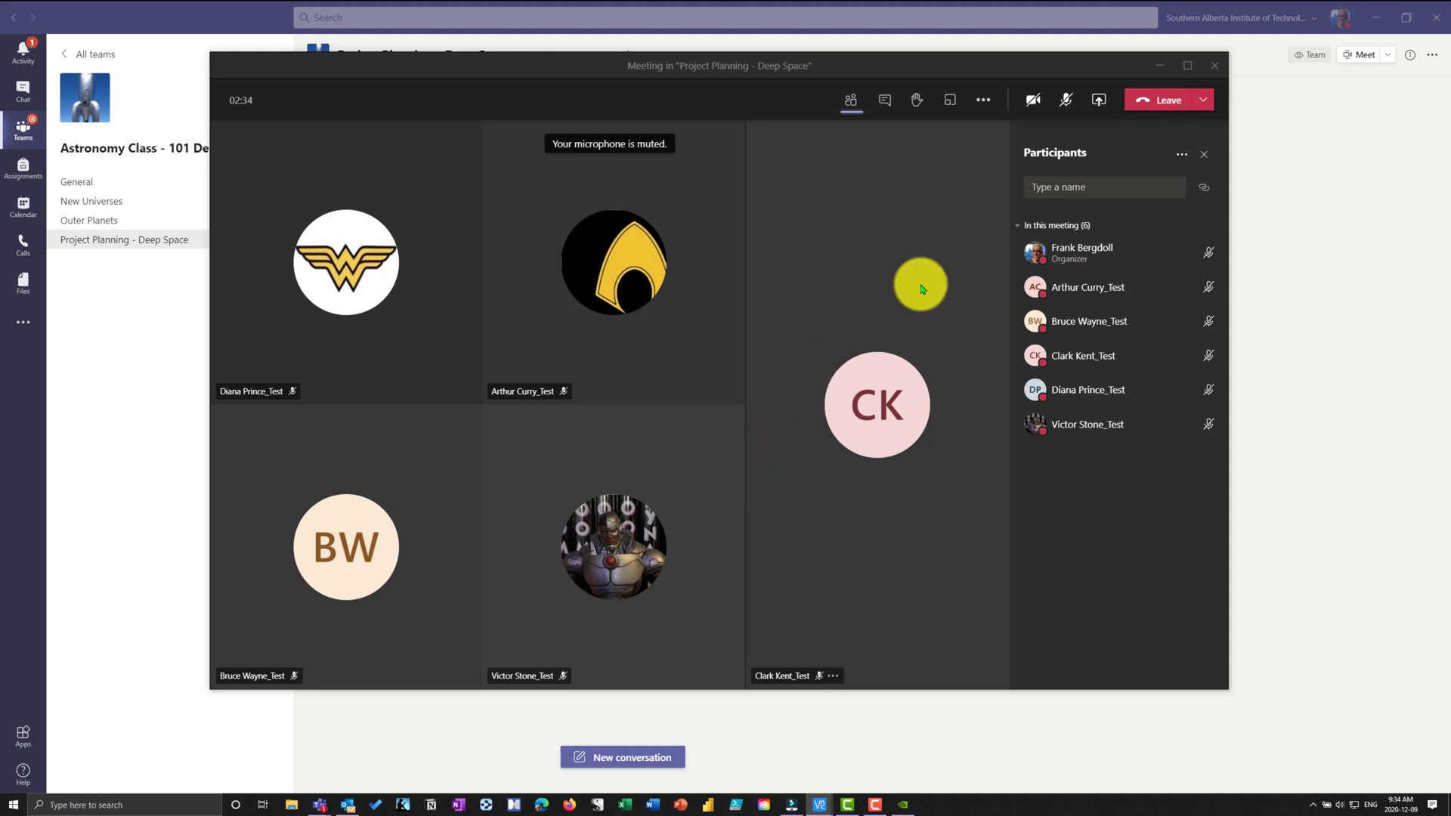
# Create 2 breakout rooms with participants assigned automatically and start the rooms
pyautogui.click(951, 102)
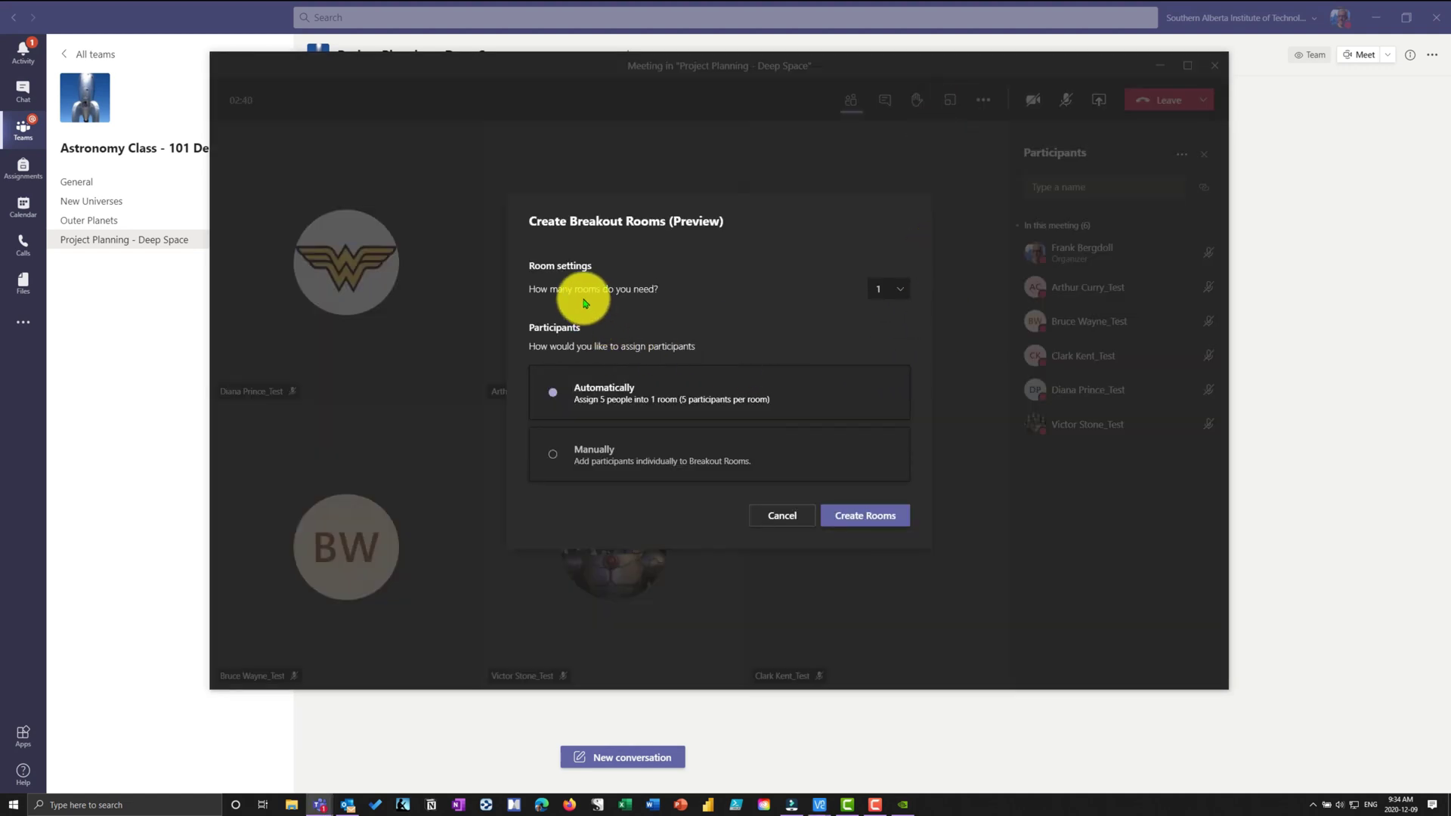
pyautogui.click(907, 297)
pyautogui.moveTo(906, 325); pyautogui.dragTo(905, 257)
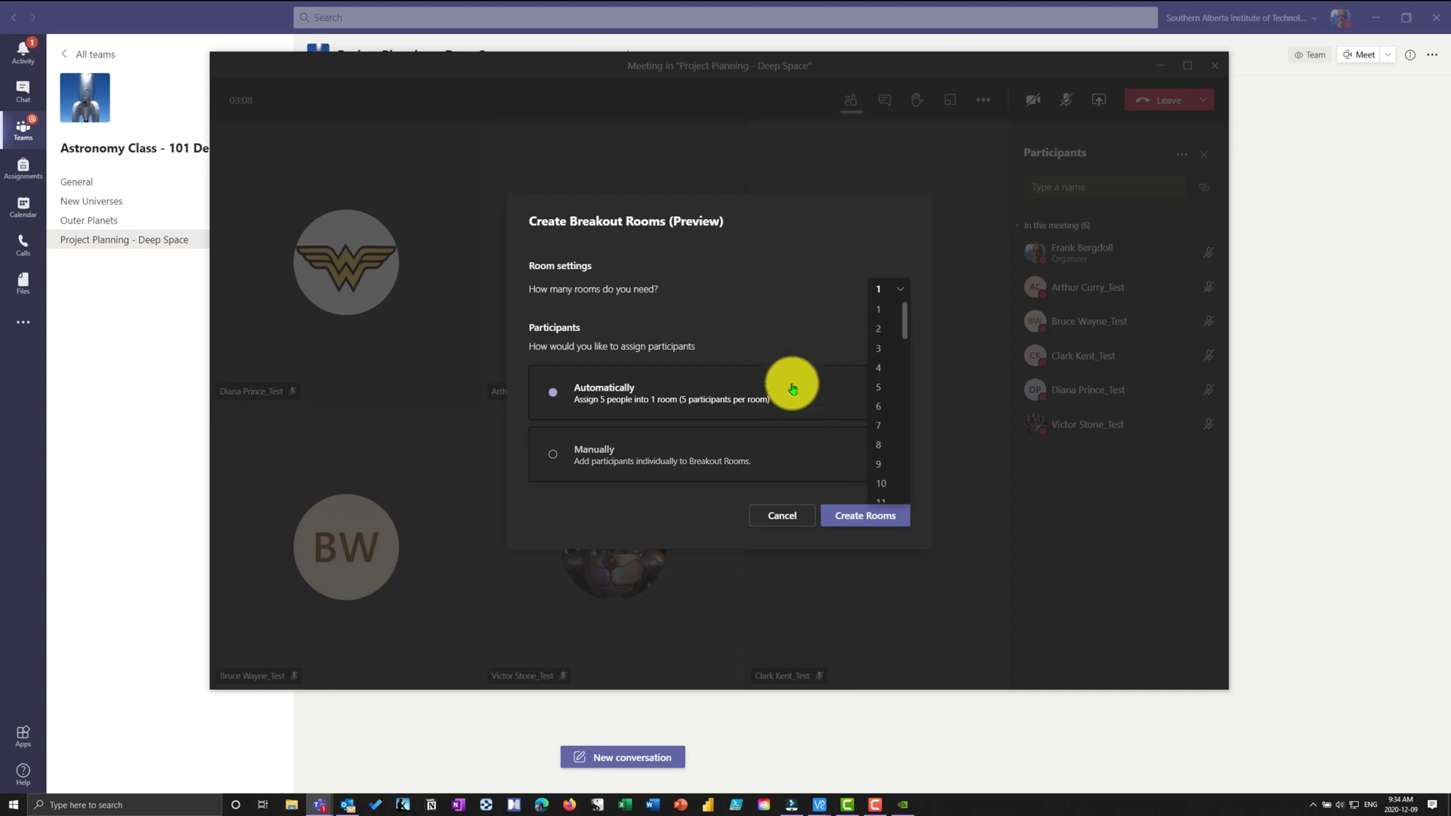
pyautogui.click(882, 329)
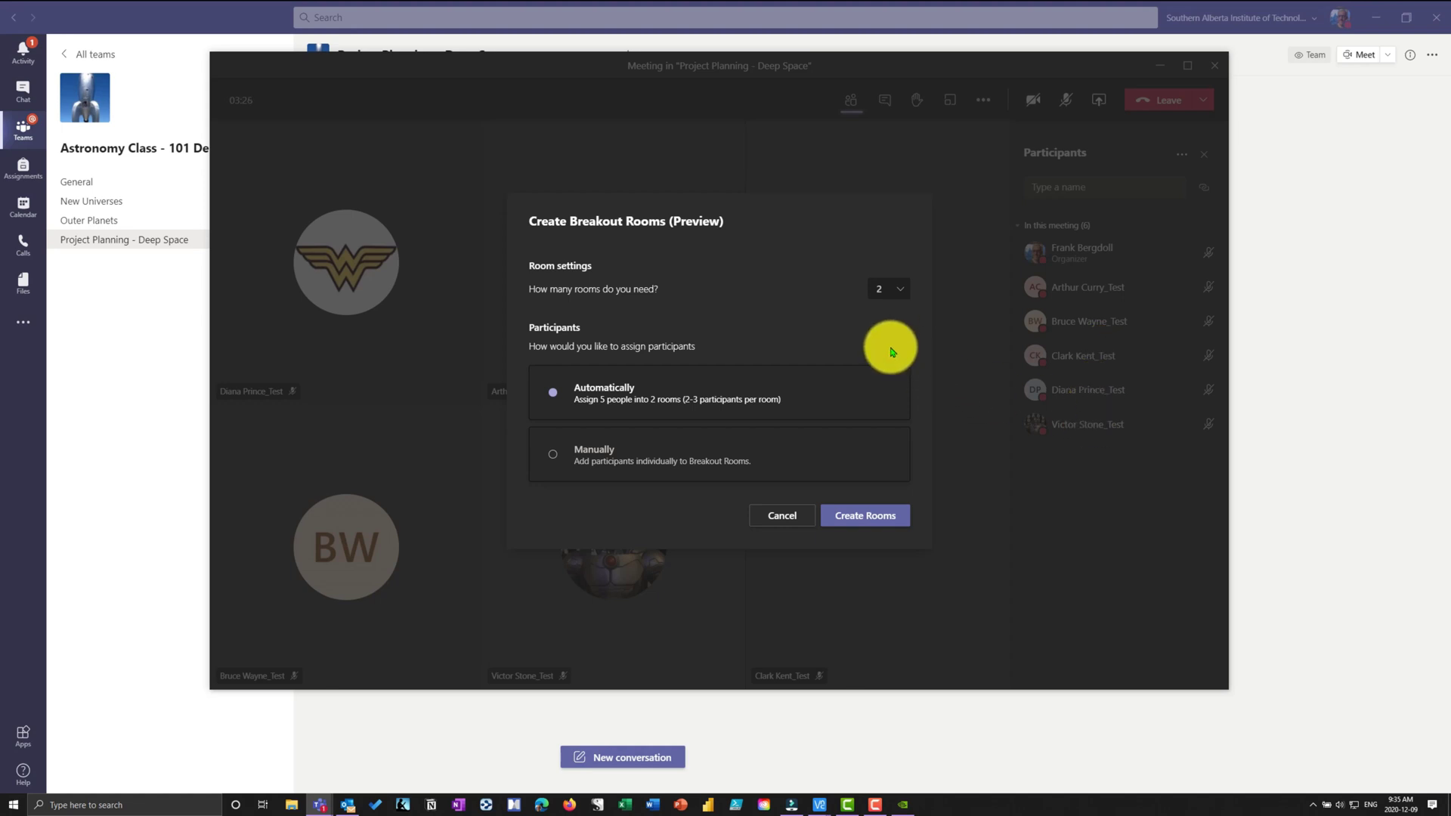
pyautogui.click(866, 518)
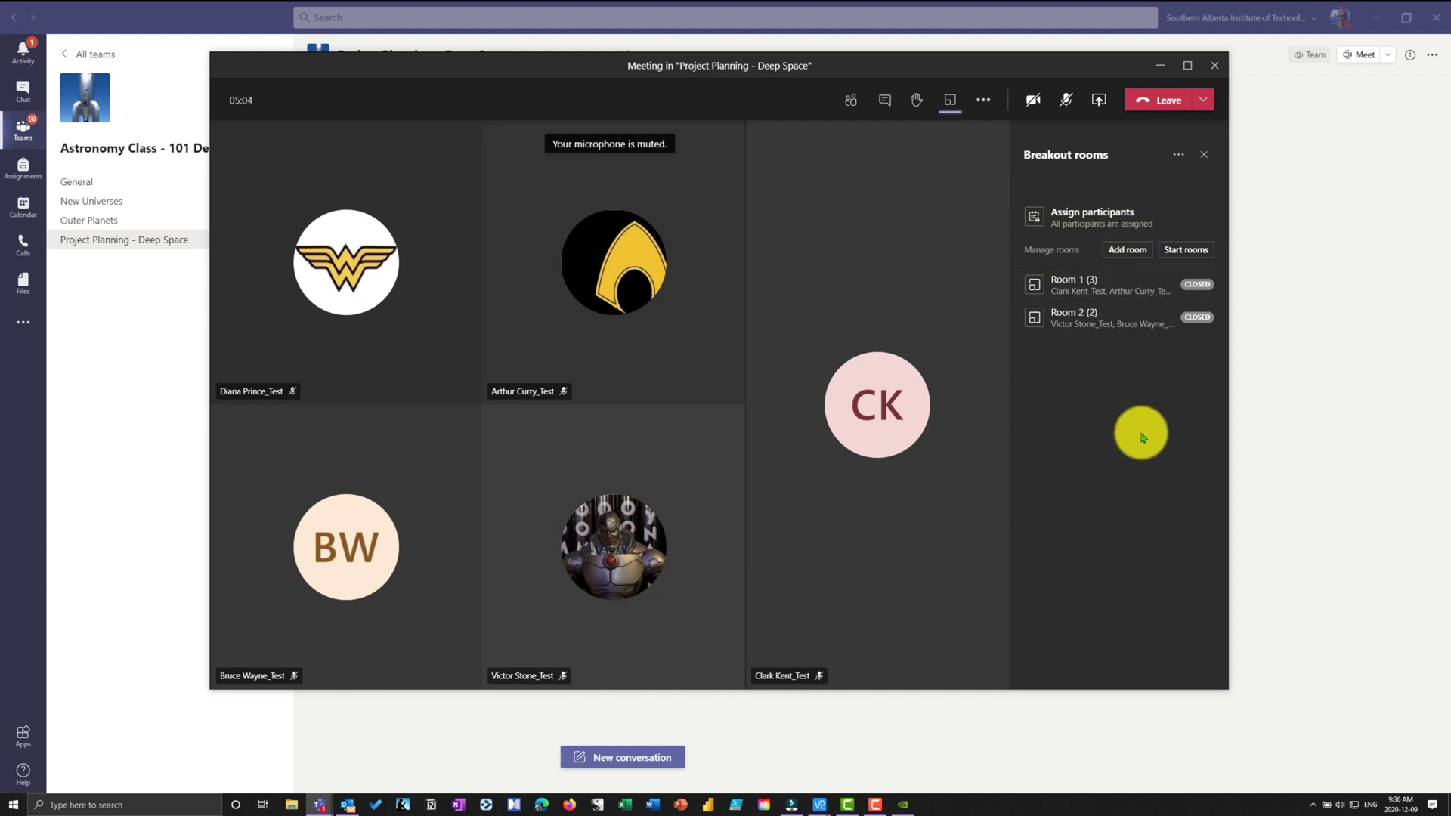
pyautogui.click(1186, 250)
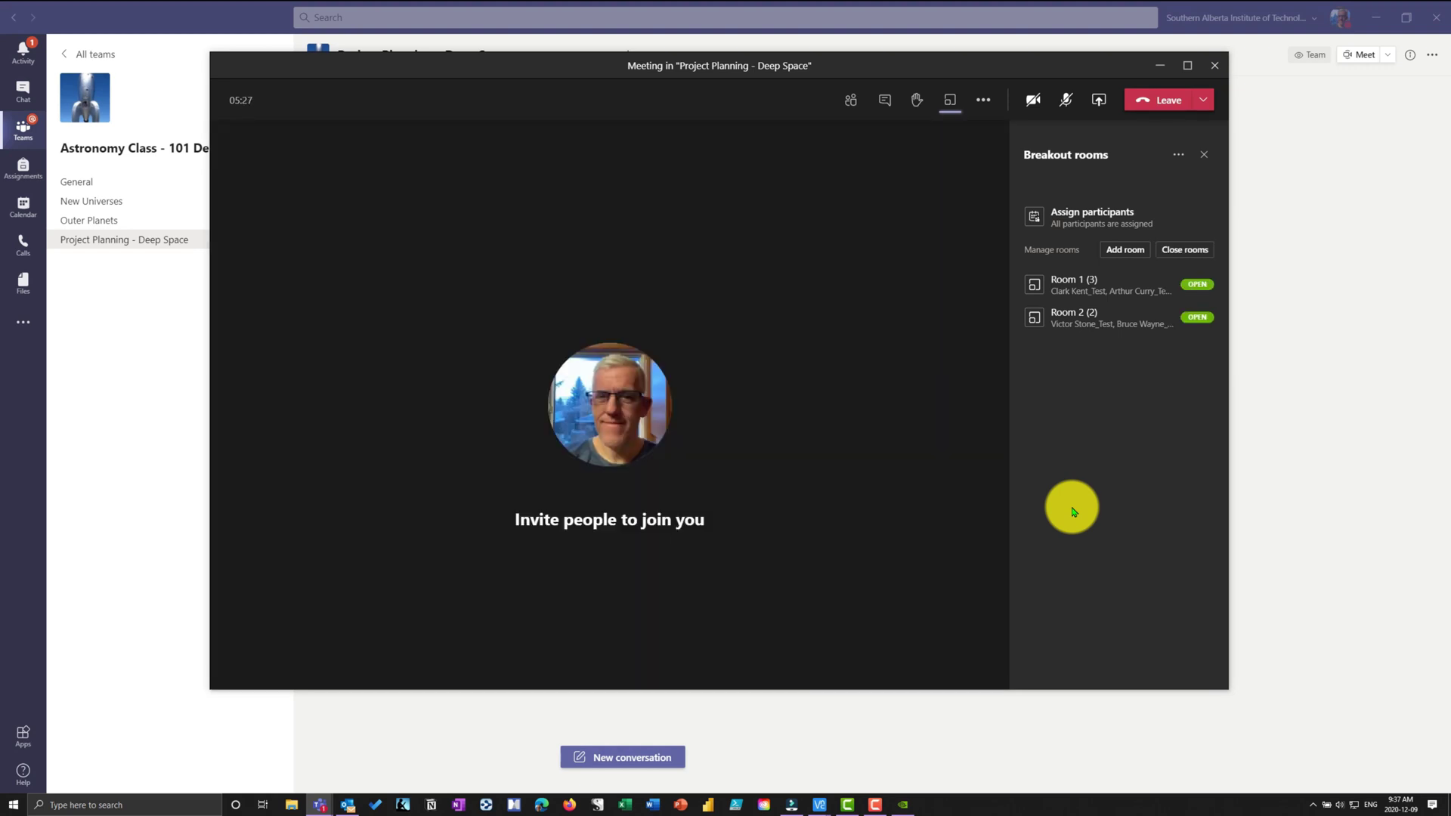
# Examine the participant lists and meeting status of Room 1 and Room 2
pyautogui.moveTo(1191, 303)
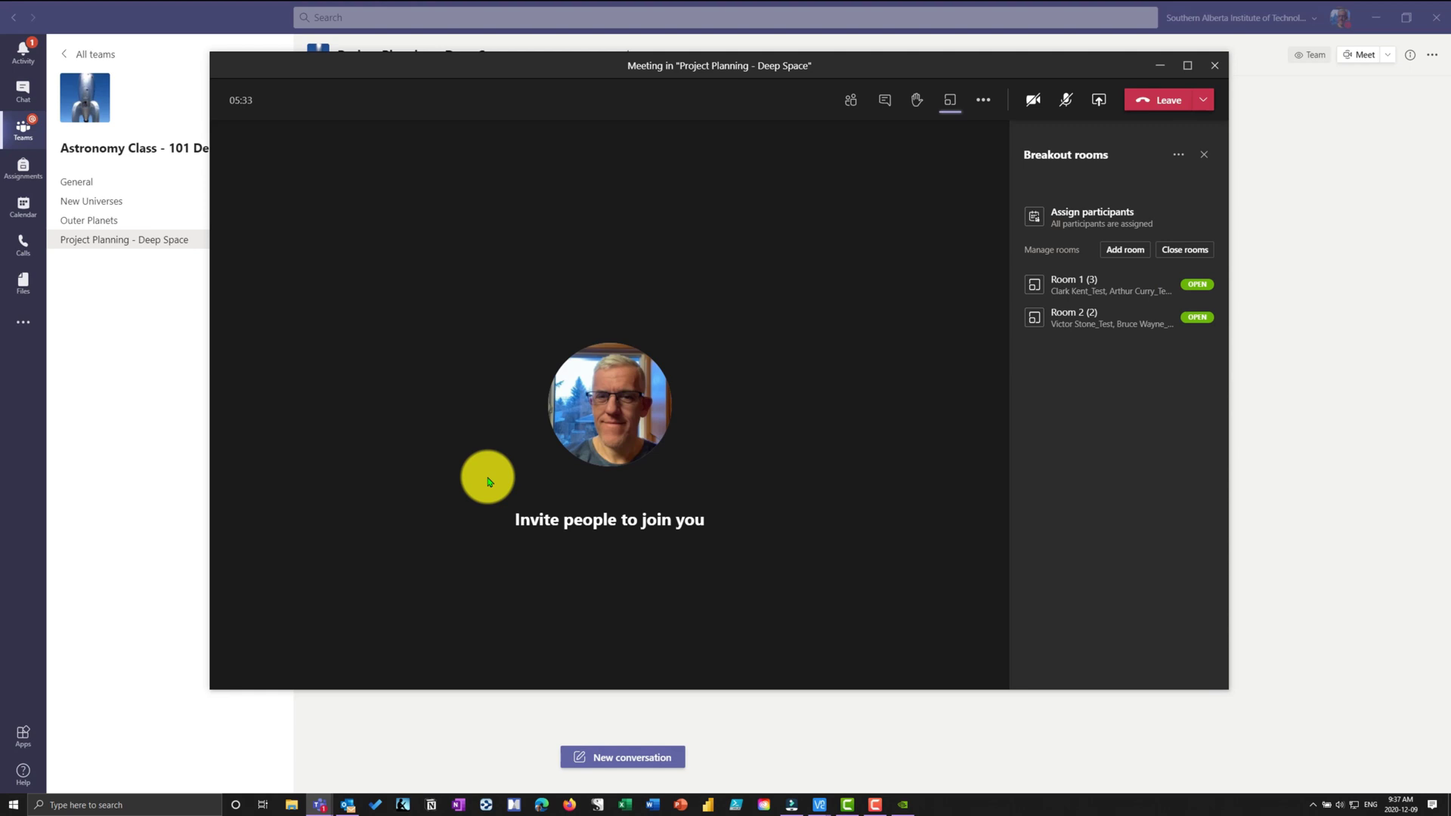
pyautogui.click(1071, 286)
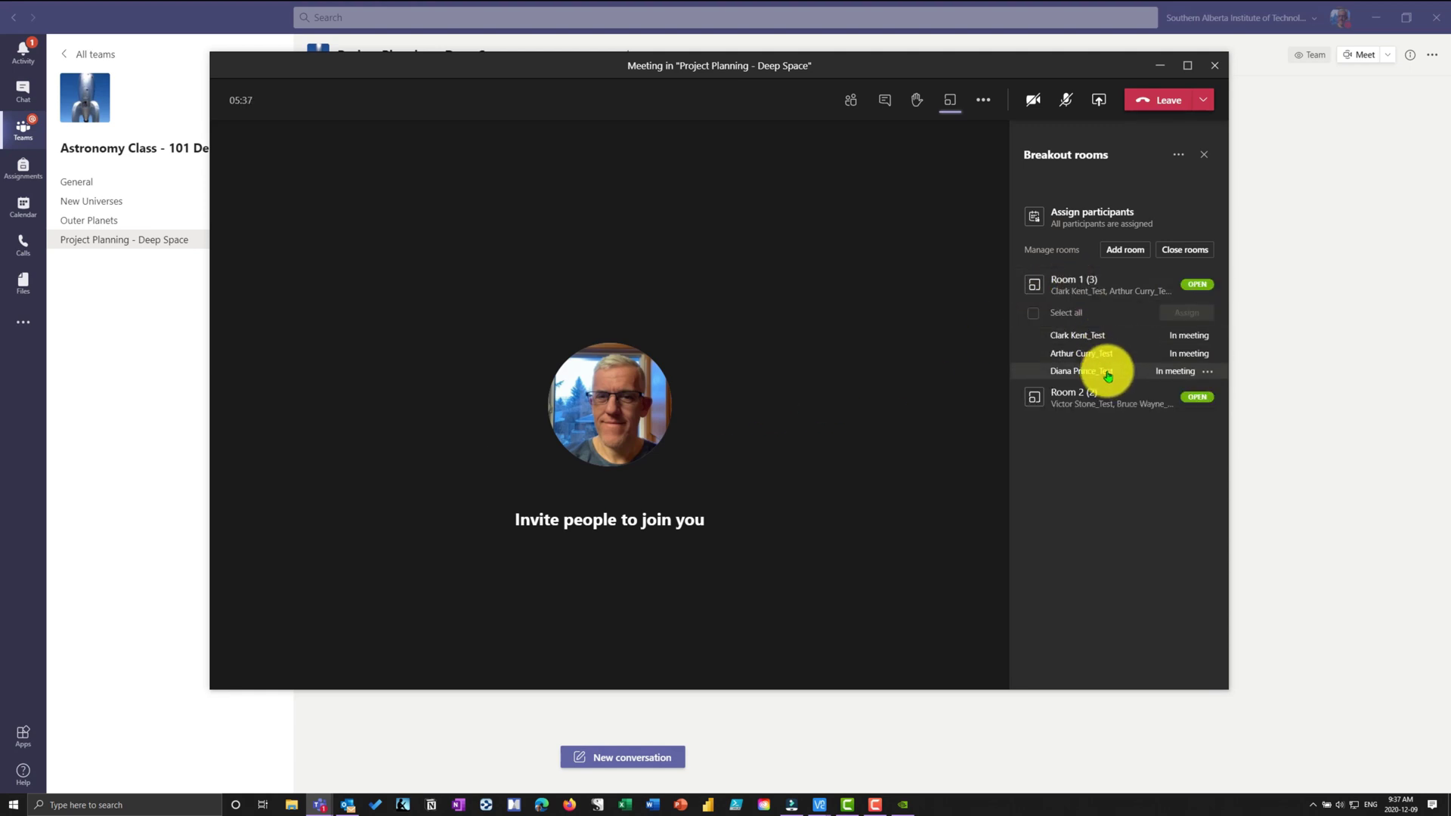
pyautogui.click(1072, 407)
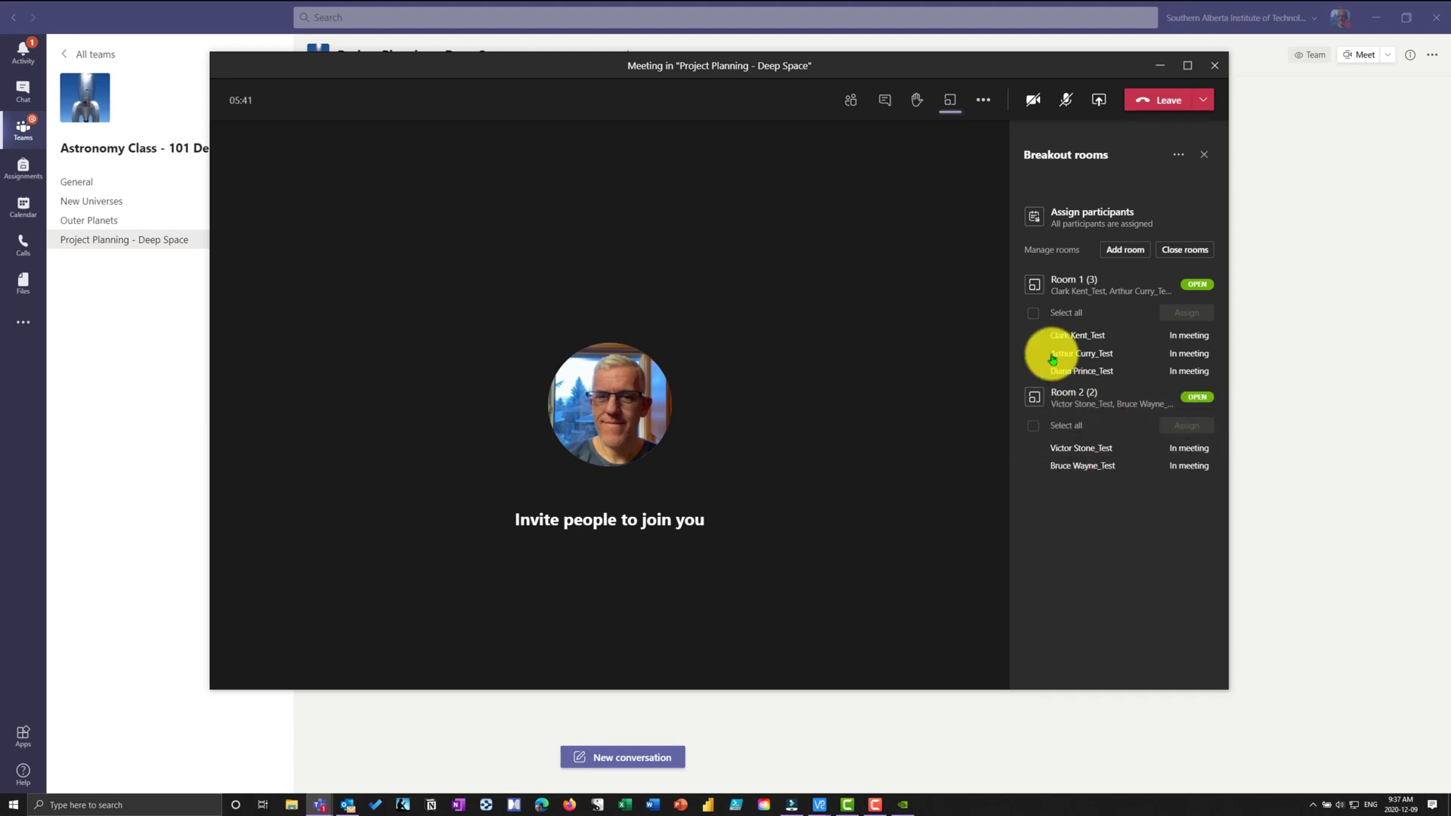
pyautogui.click(1036, 290)
pyautogui.click(1034, 316)
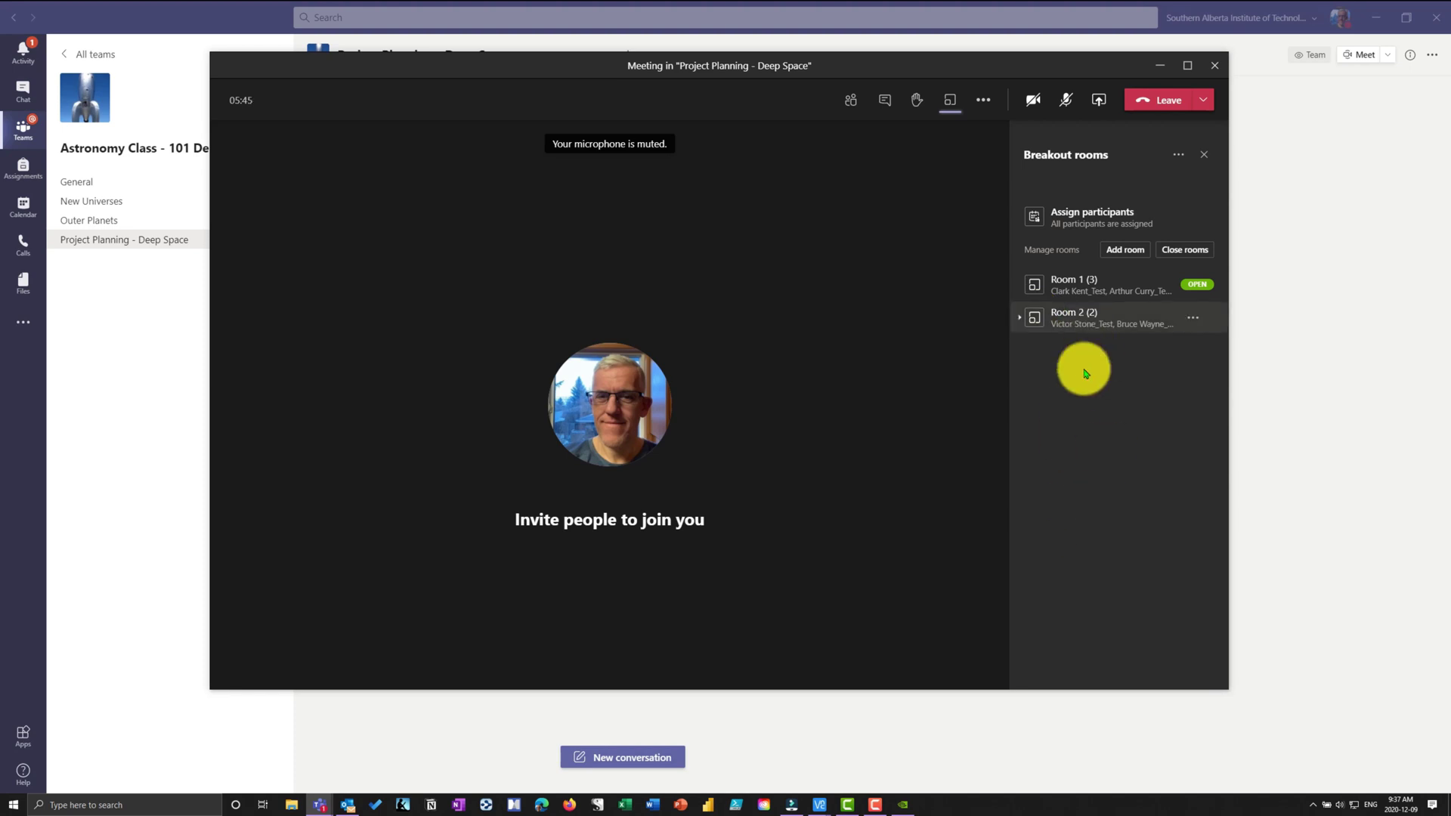
pyautogui.click(1038, 290)
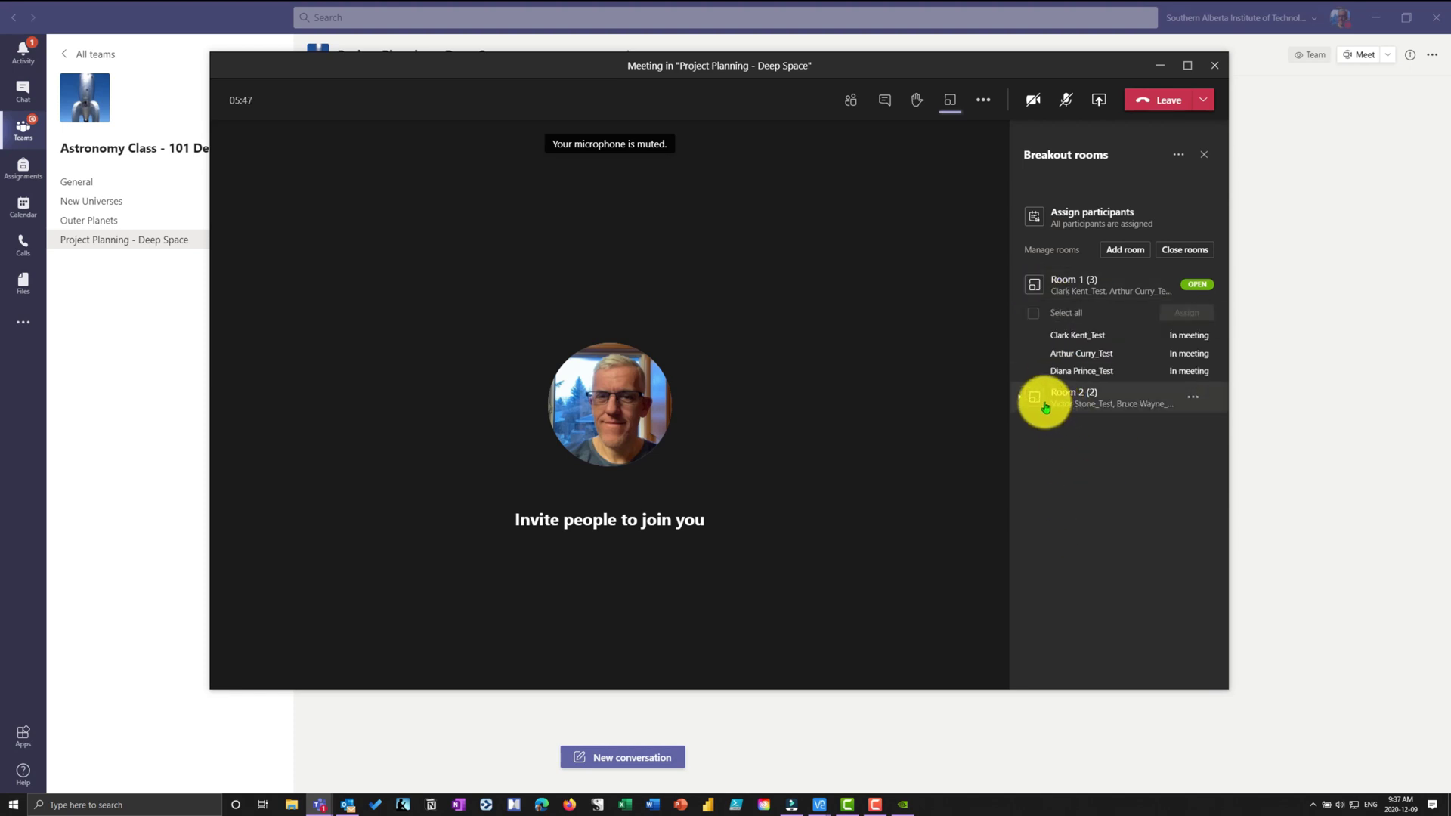
pyautogui.click(1044, 401)
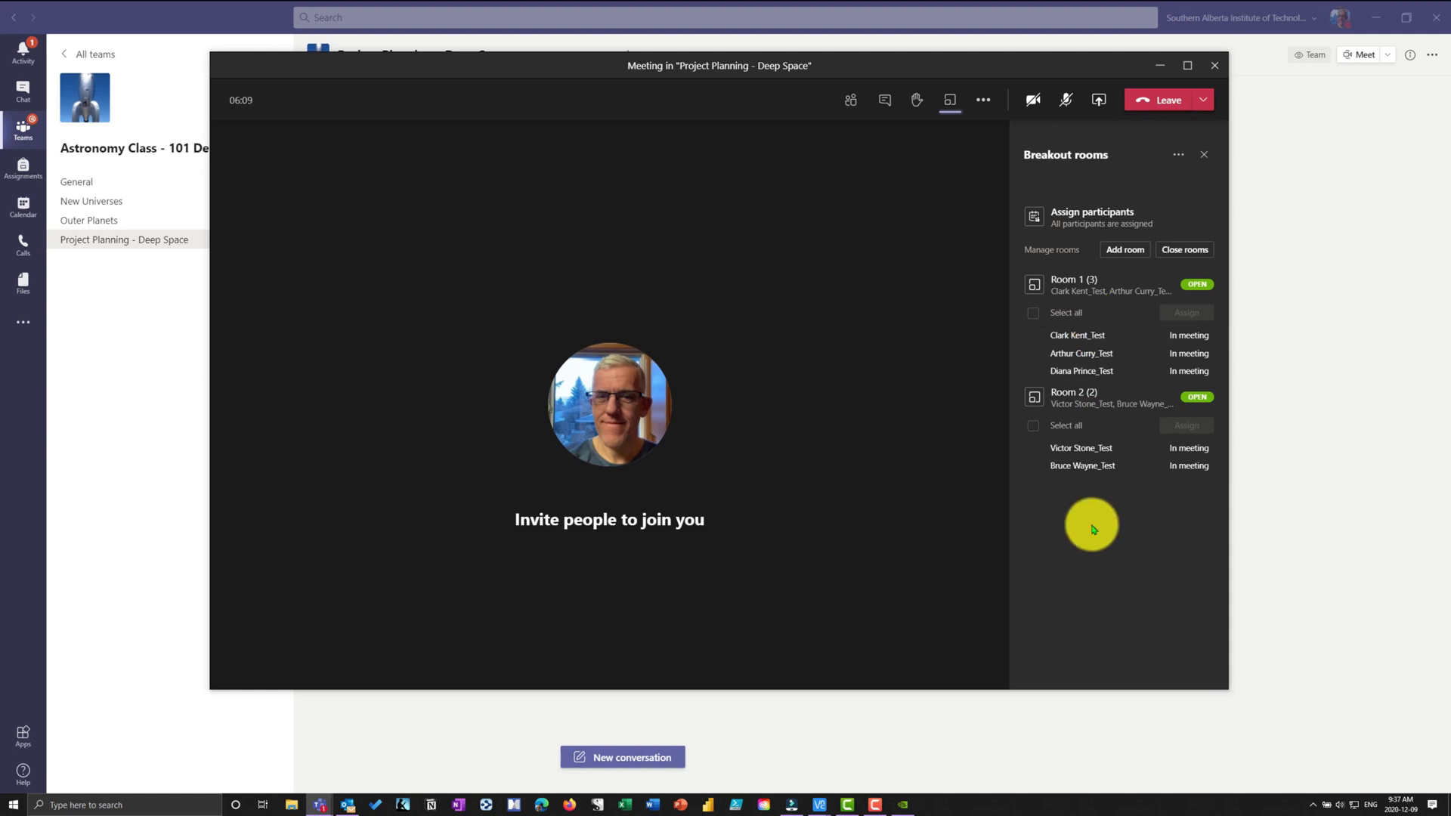
# Send an announcement to all breakout rooms that the breakout sessions will end in 5 minutes
pyautogui.click(1179, 154)
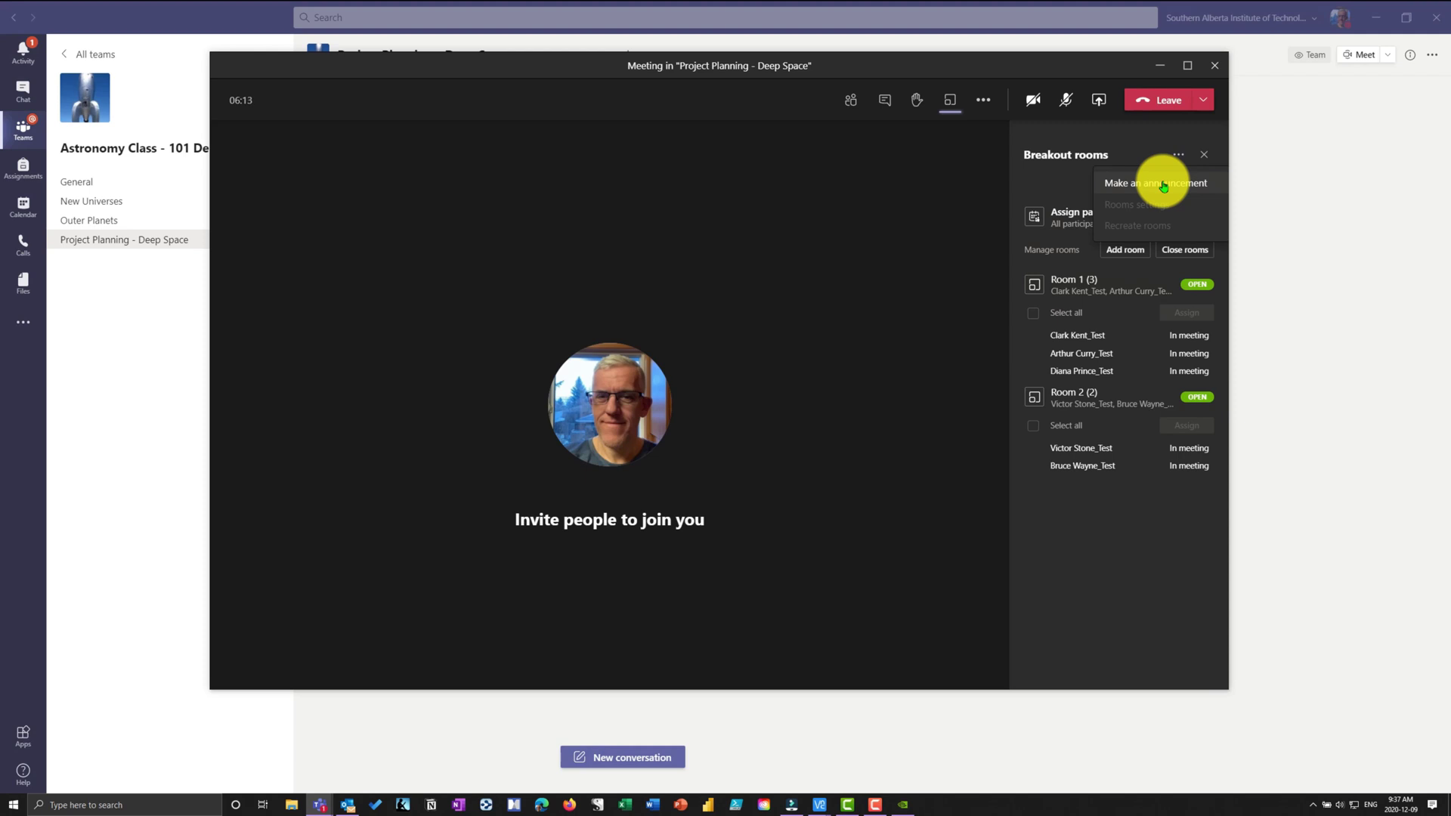
pyautogui.click(1163, 185)
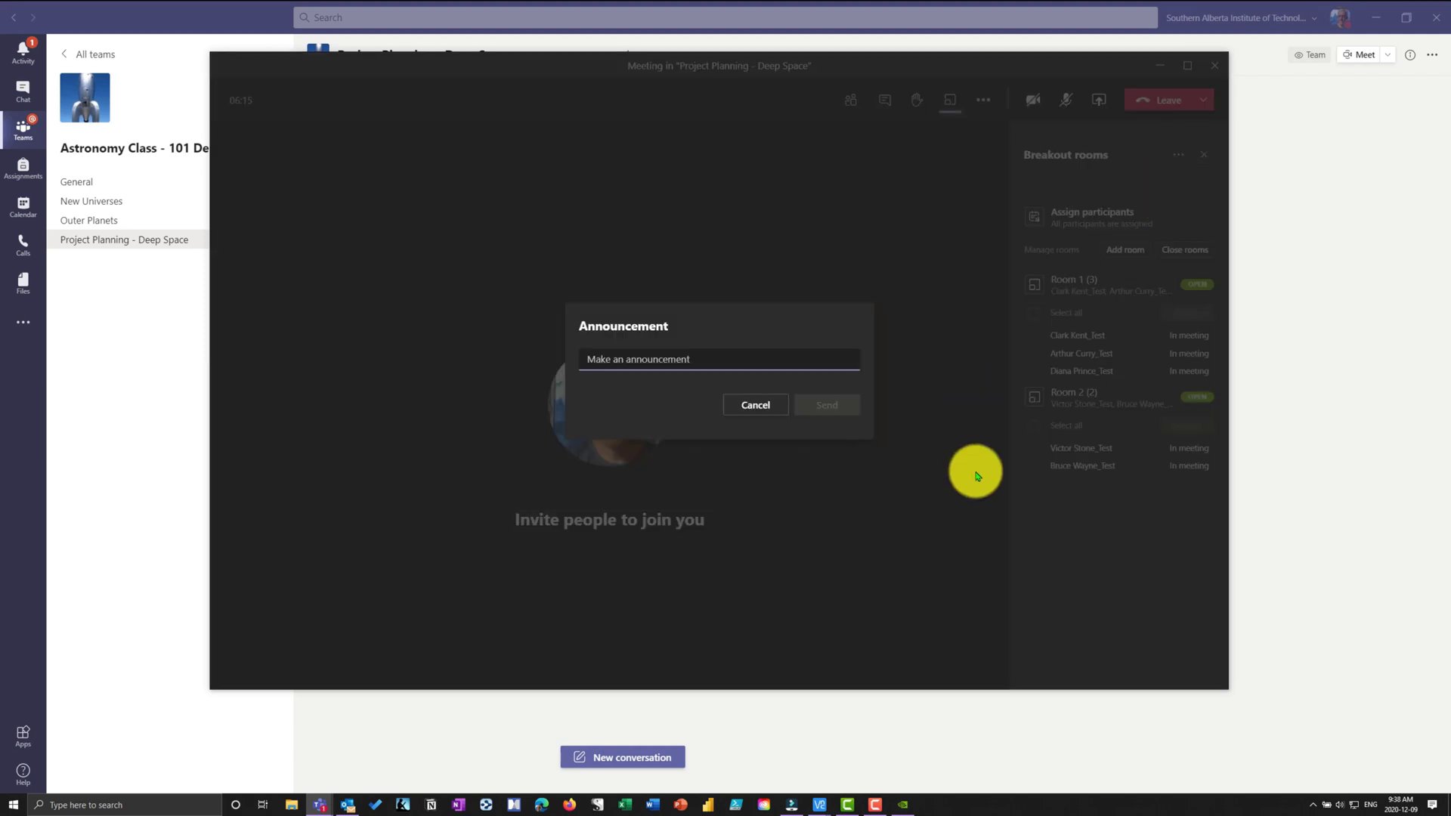
pyautogui.write('B')
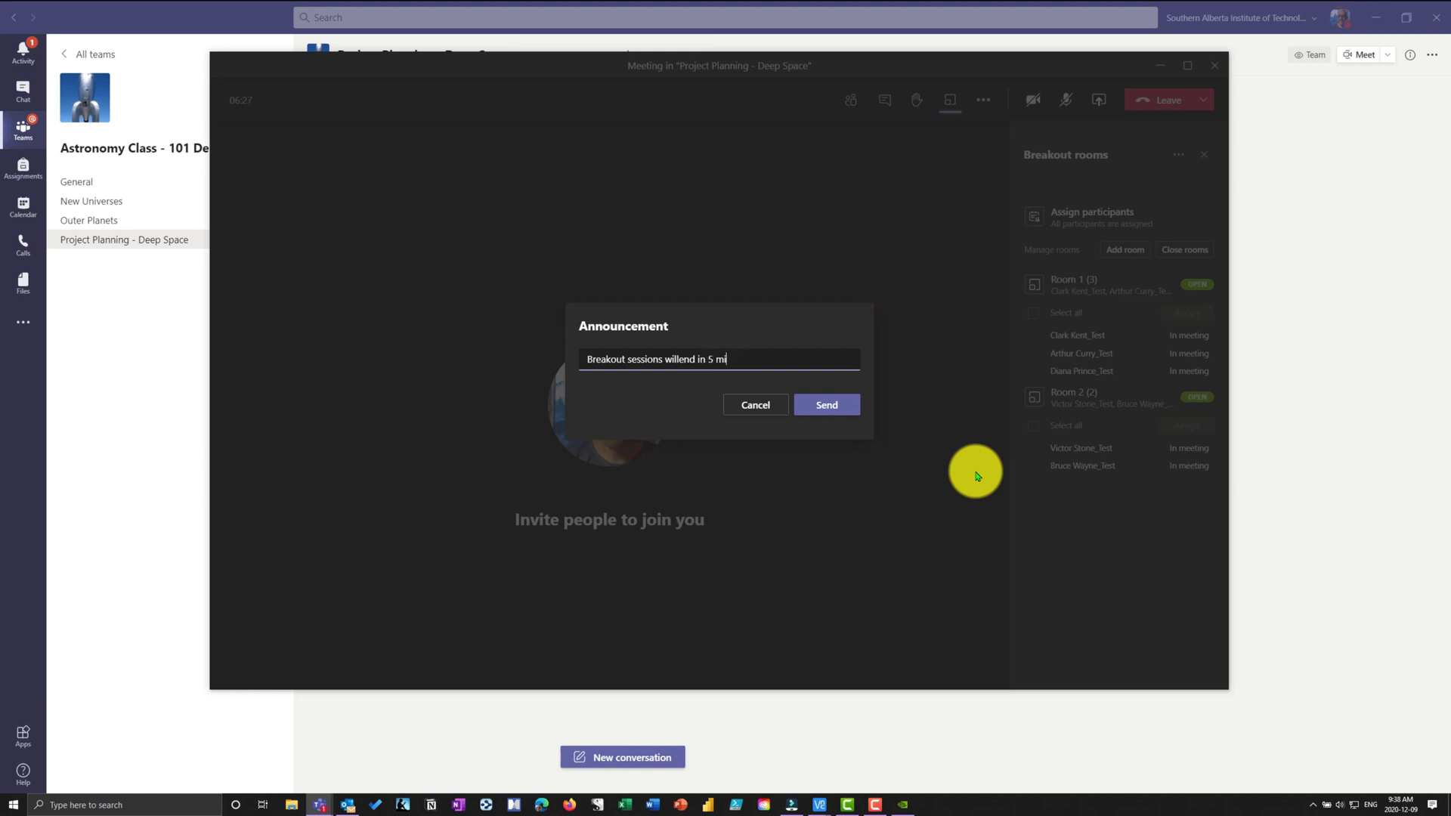
pyautogui.press('Return')
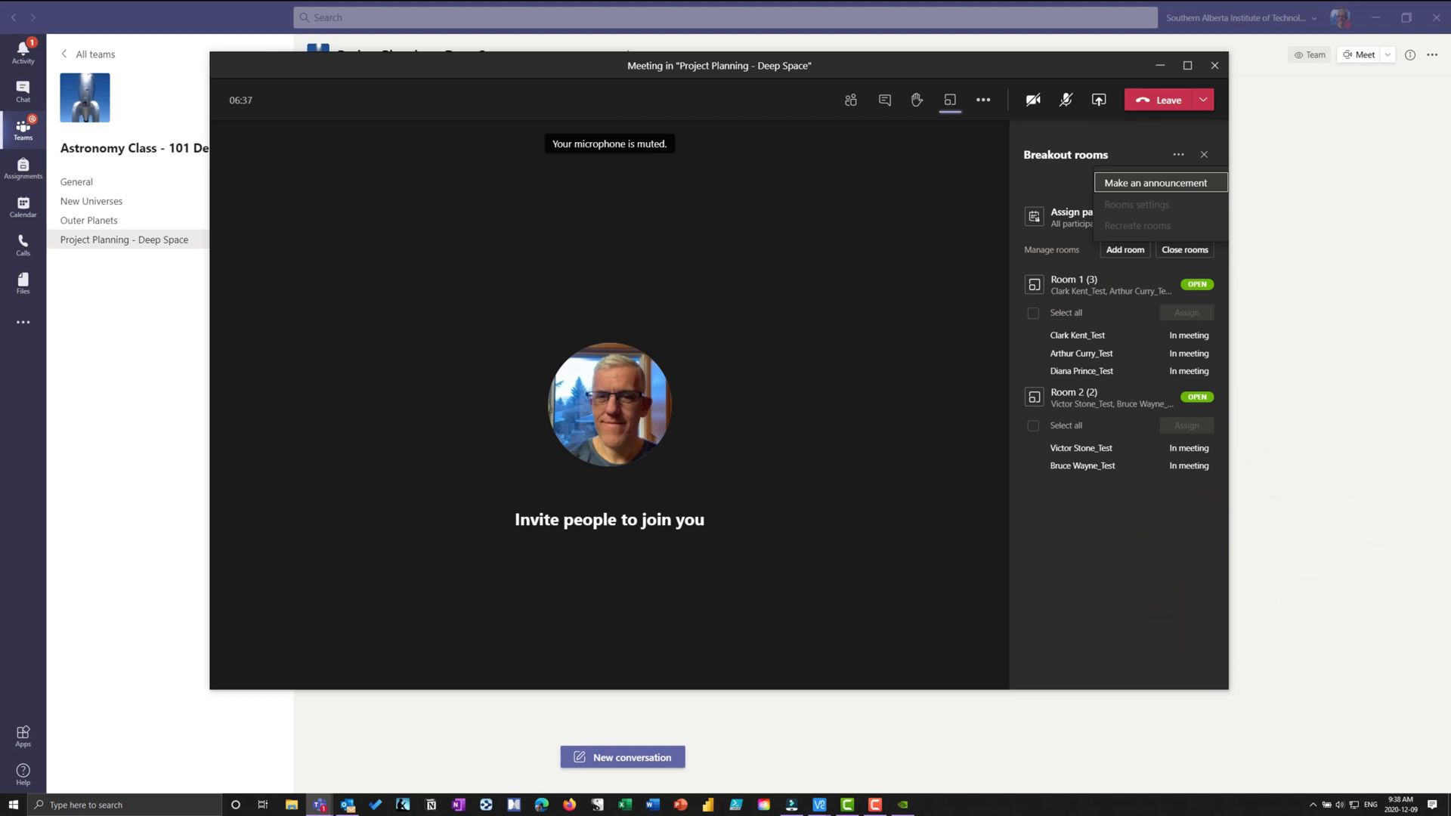
# Switch to the student's remote session in VNC Viewer and enlarge and reposition its window over the meeting
pyautogui.click(820, 805)
pyautogui.moveTo(755, 155); pyautogui.dragTo(407, 209)
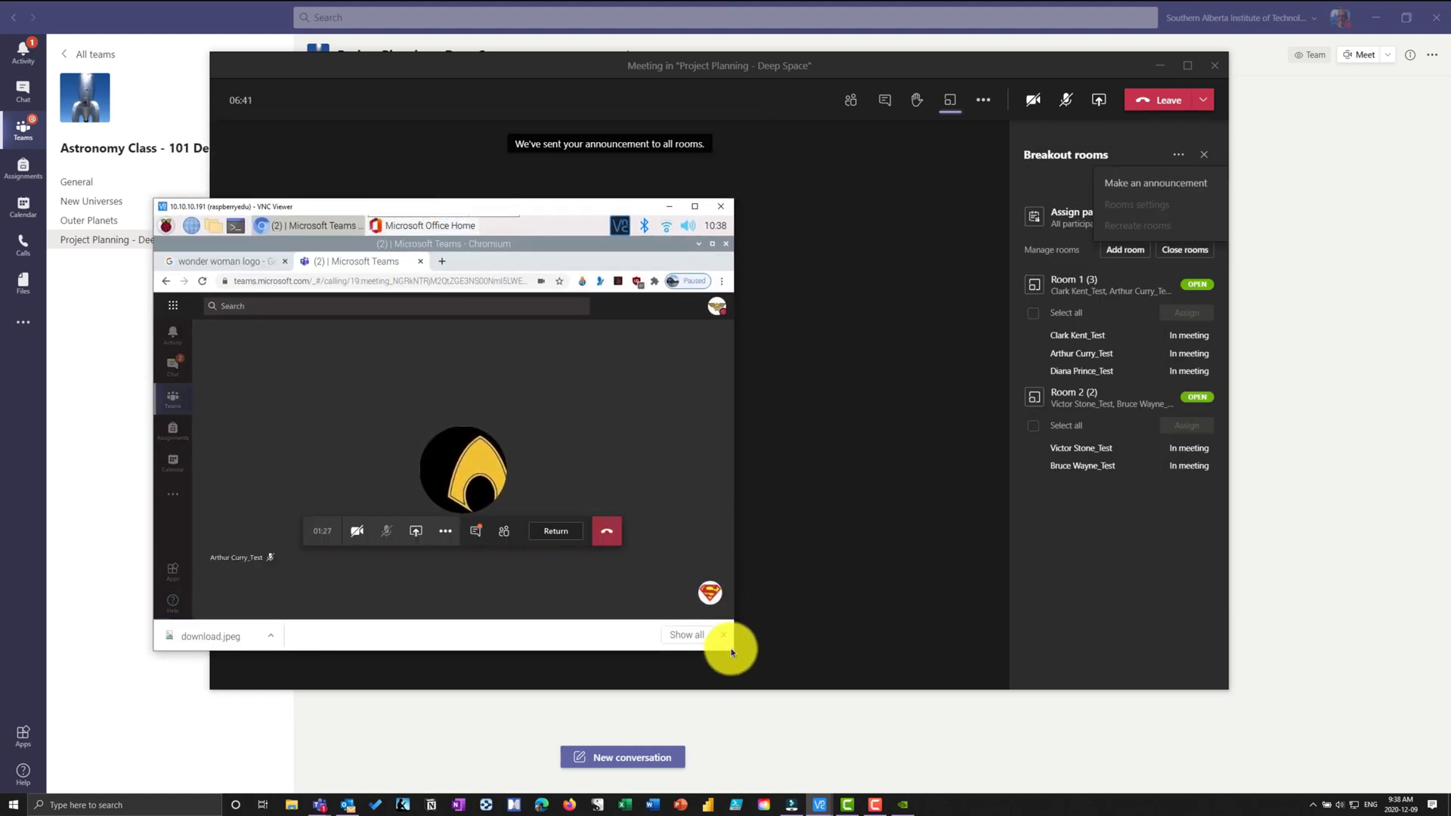
pyautogui.moveTo(733, 649); pyautogui.dragTo(1042, 755)
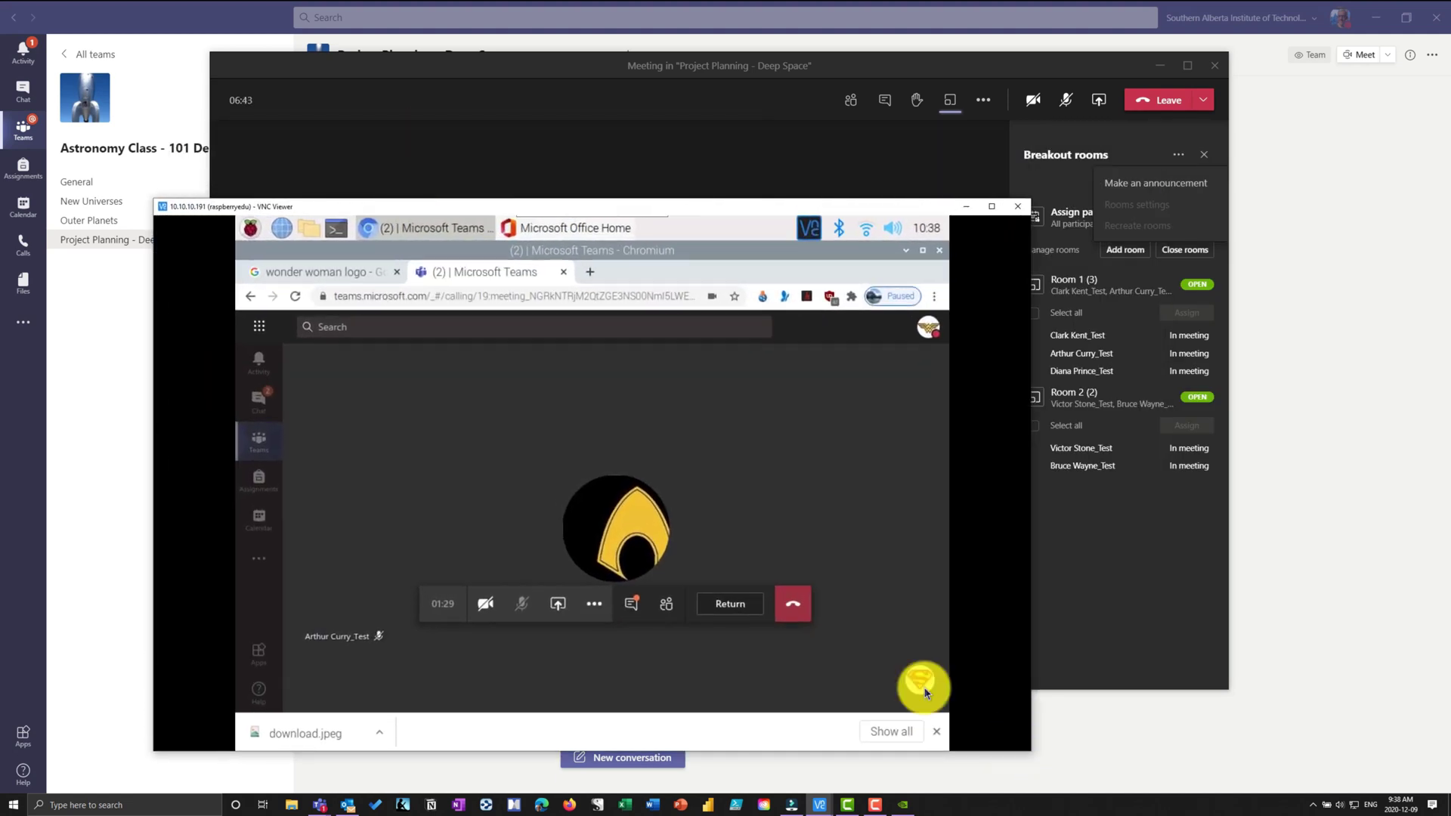
pyautogui.moveTo(696, 209); pyautogui.dragTo(619, 96)
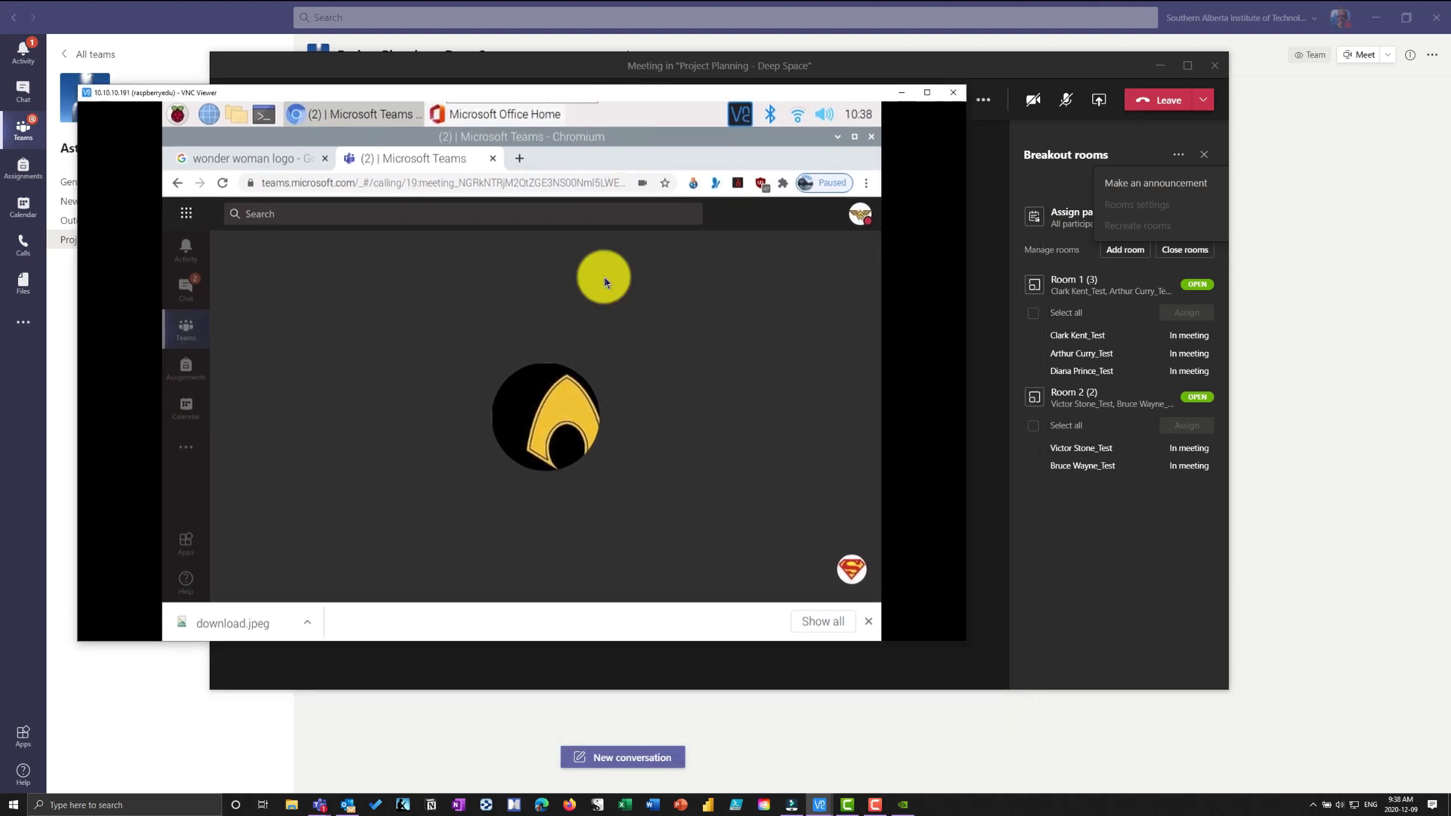
pyautogui.moveTo(836, 261)
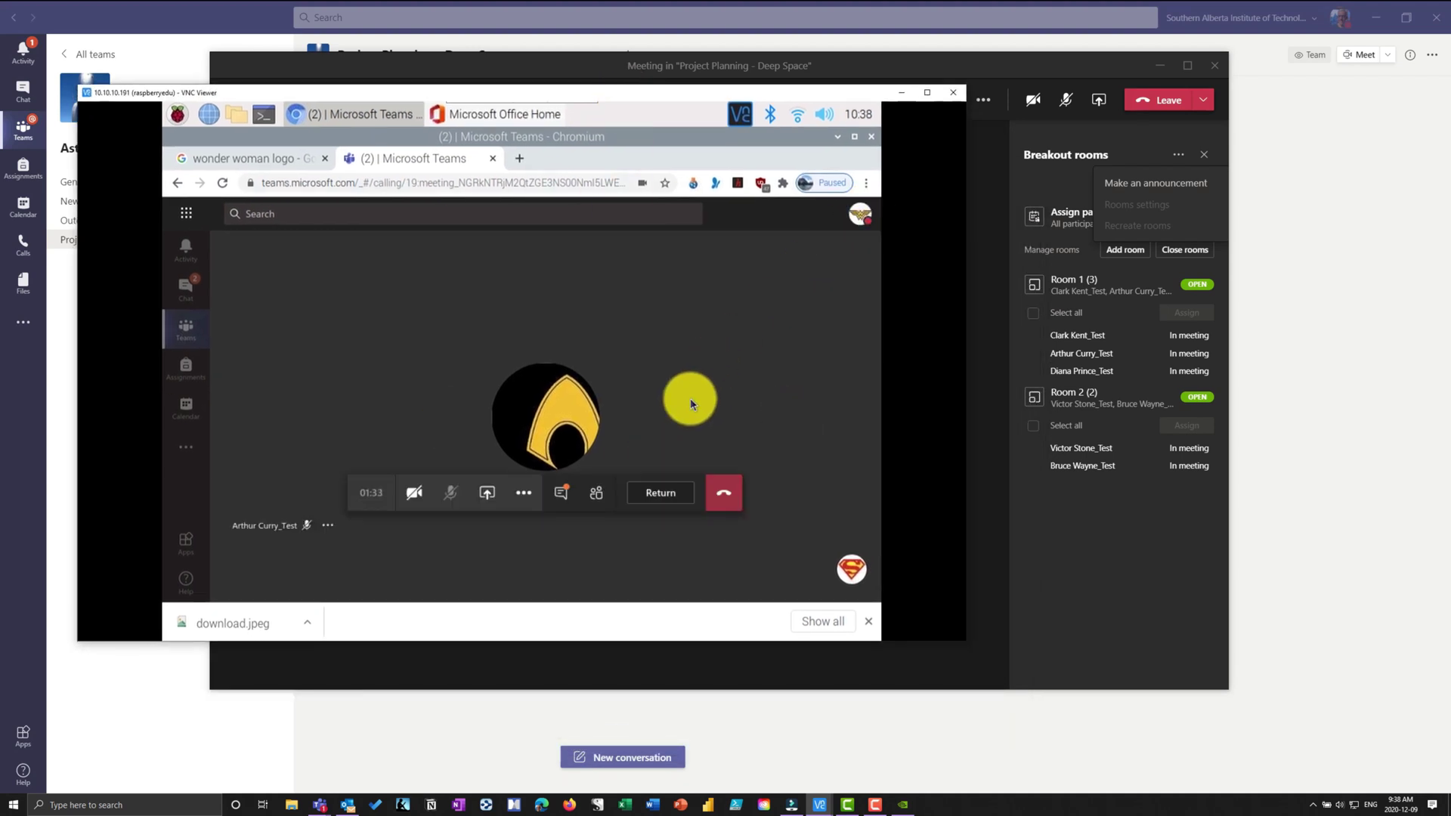
# Check the breakout room's meeting chat and the additional meeting actions available to the student
pyautogui.click(559, 494)
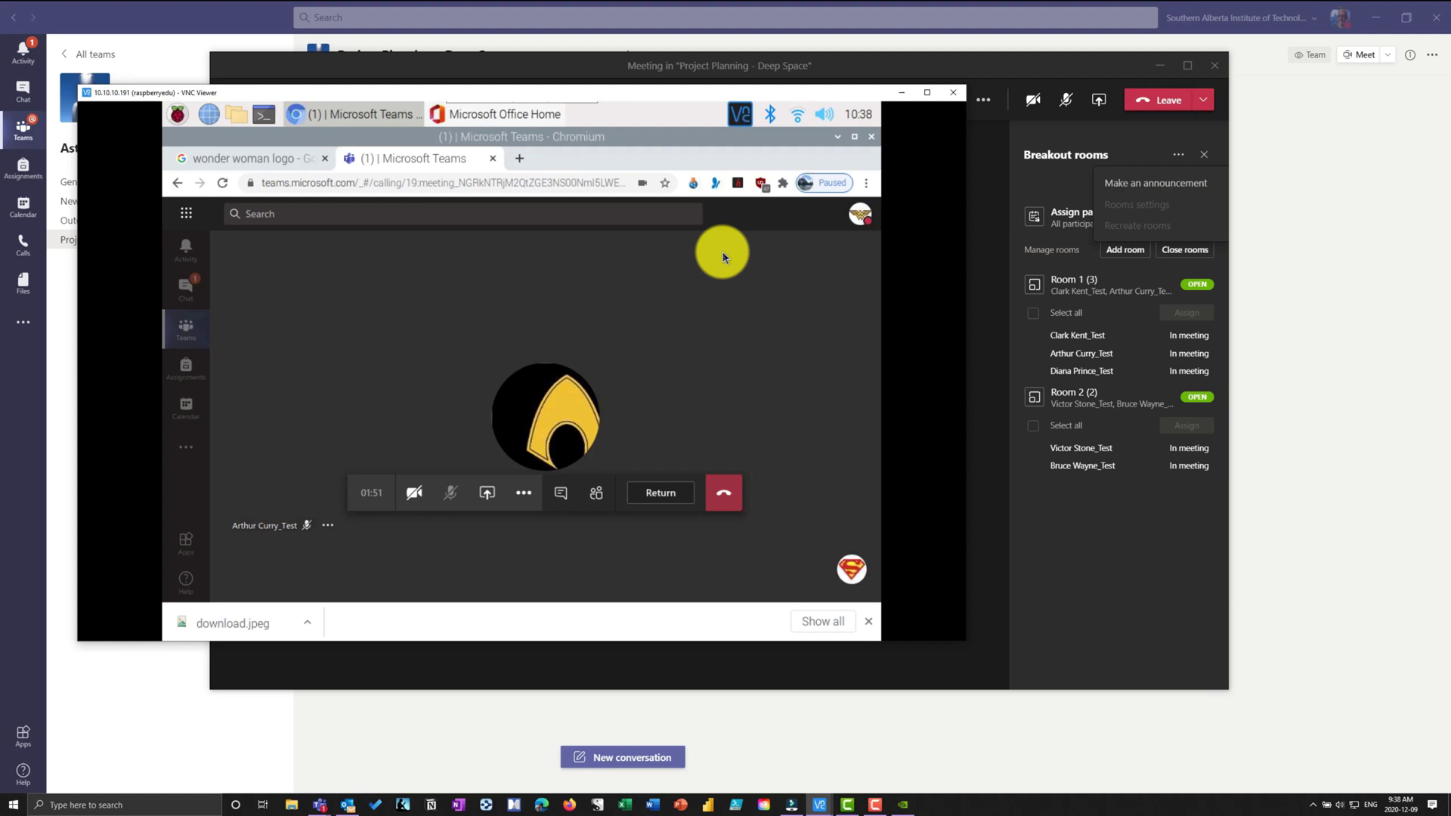
pyautogui.click(523, 495)
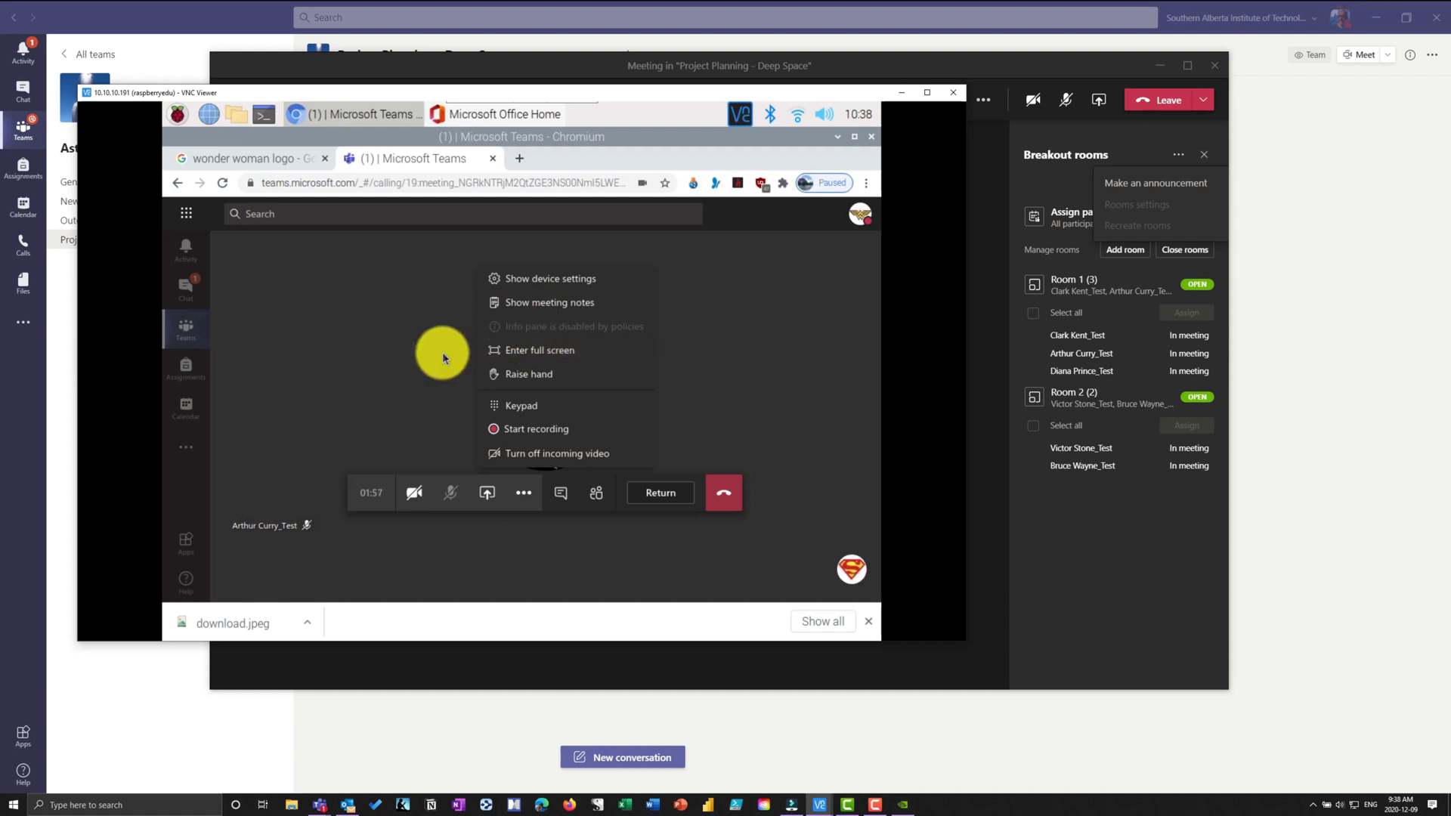
# Share Microsoft Whiteboard from the student's breakout room and draw a freehand black zigzag line across it
pyautogui.click(485, 495)
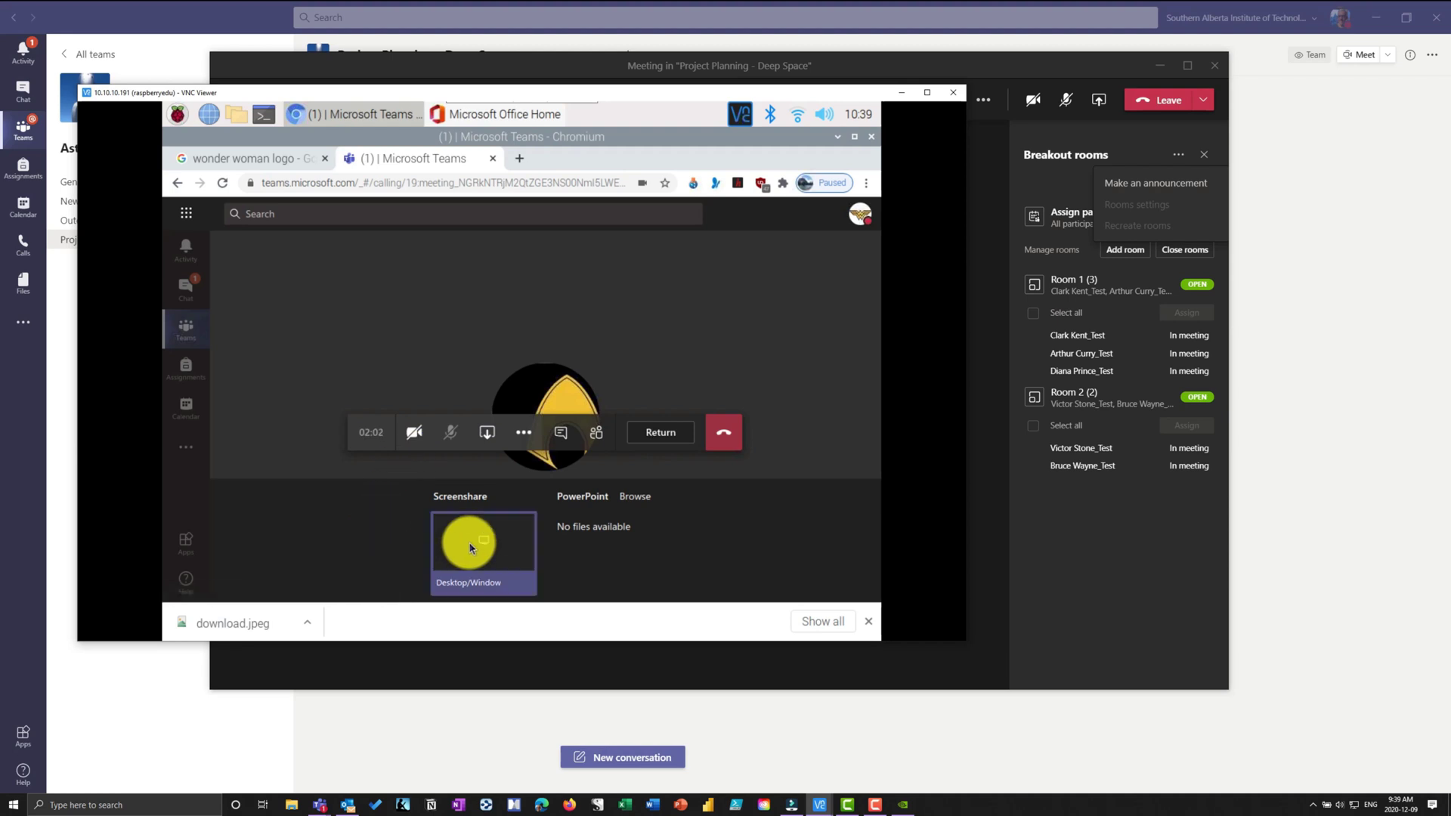
pyautogui.click(695, 548)
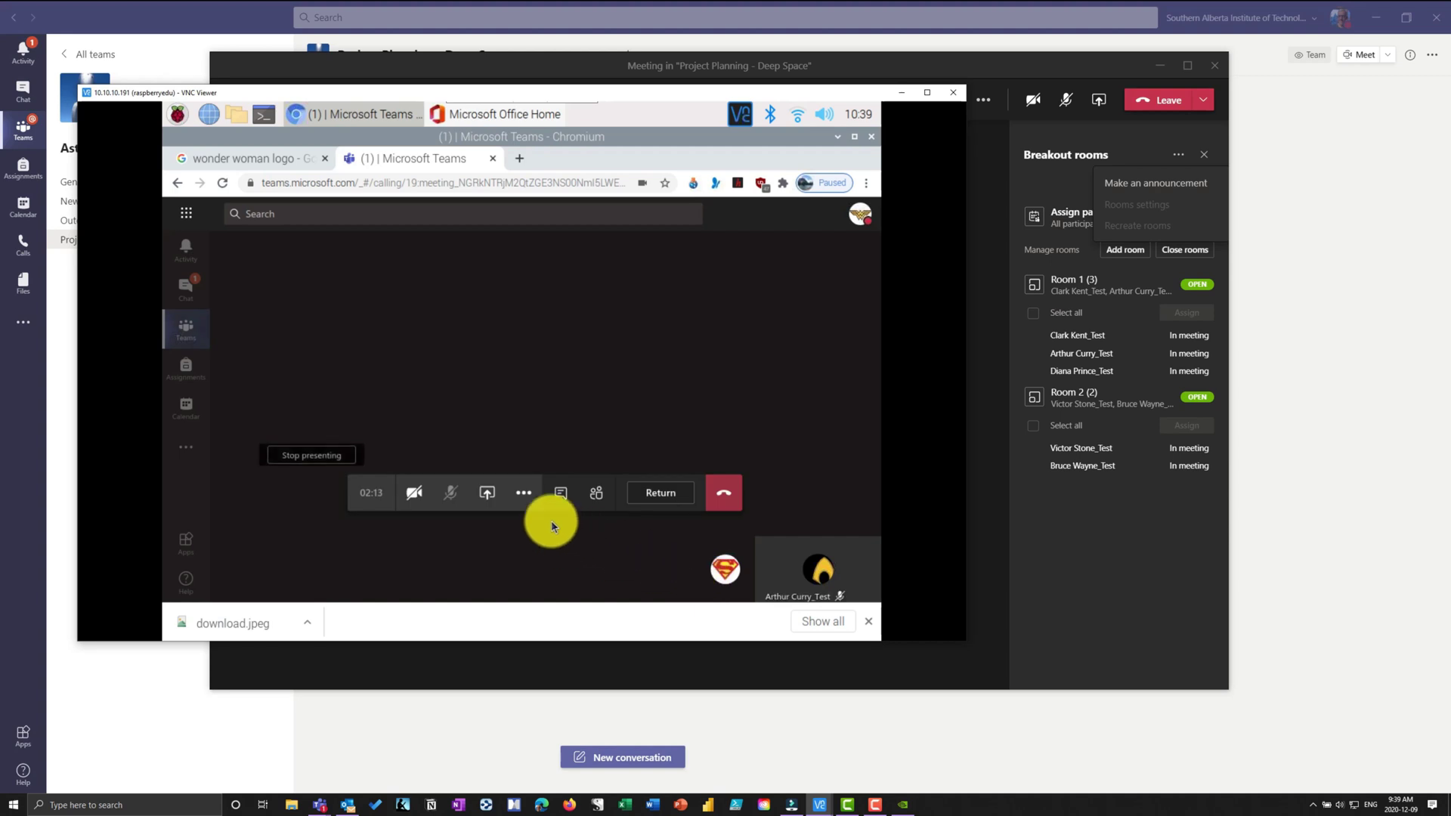
pyautogui.click(490, 493)
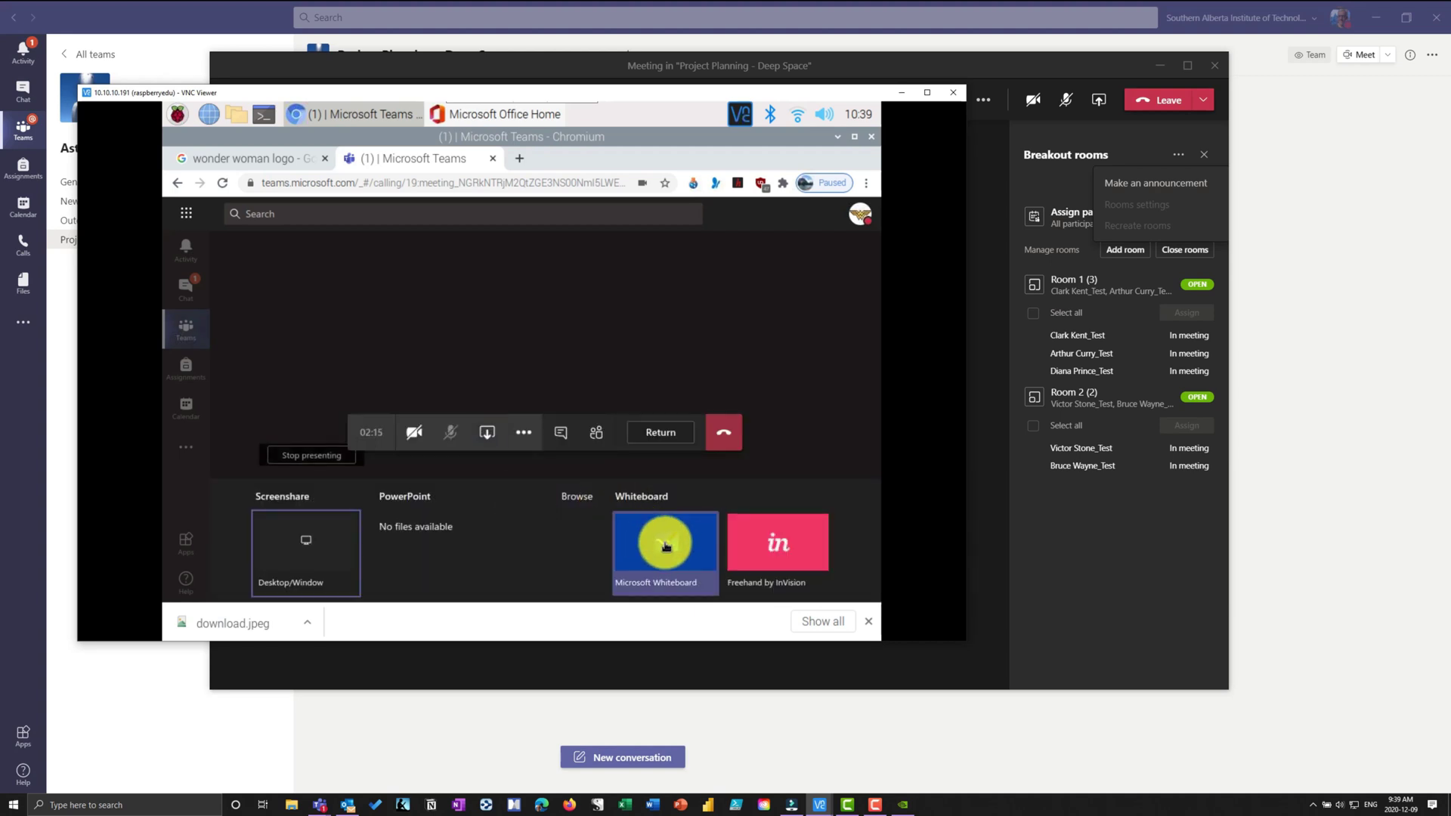
pyautogui.click(665, 546)
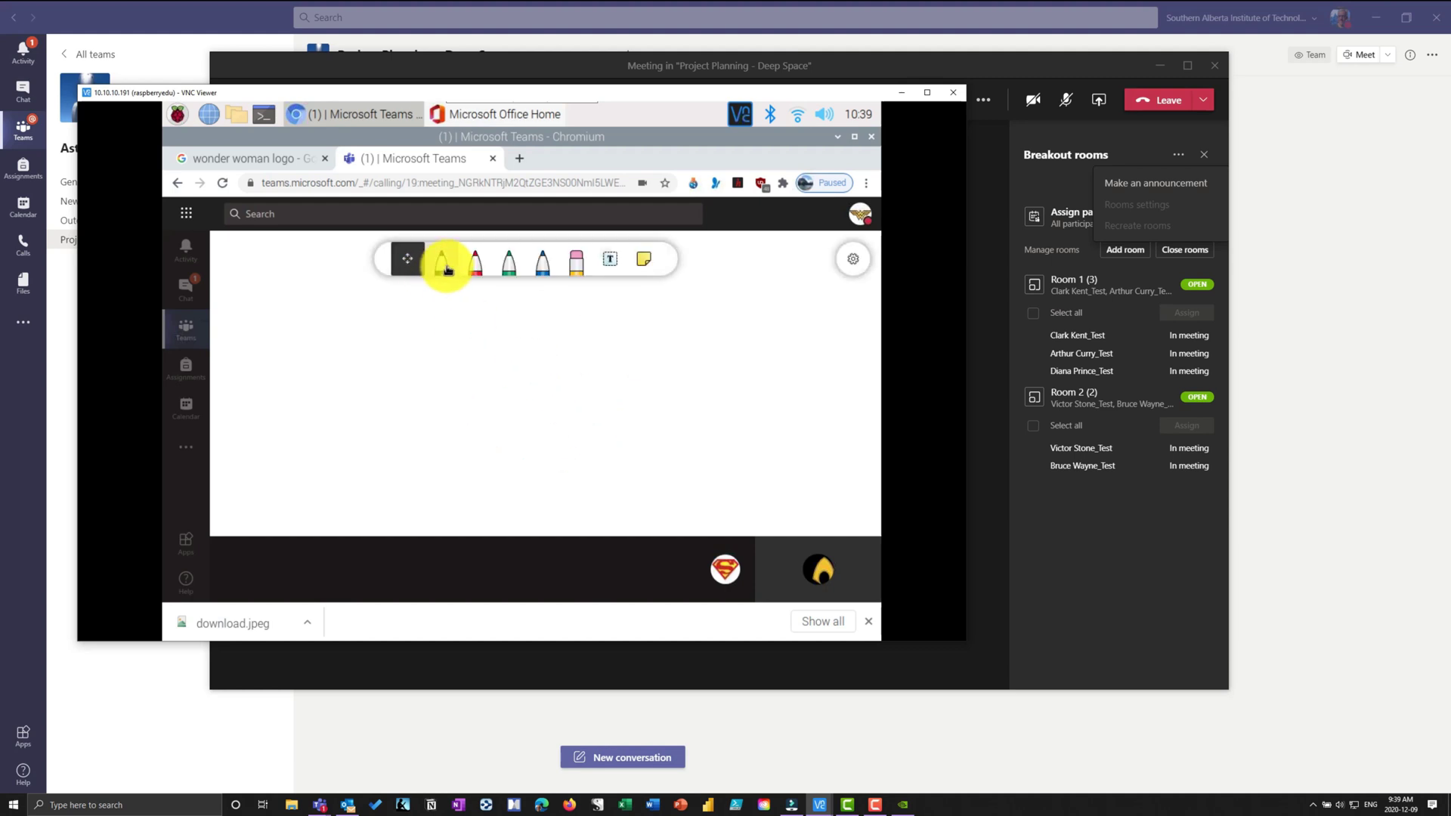
pyautogui.click(443, 263)
pyautogui.moveTo(444, 360)
pyautogui.mouseDown()
pyautogui.moveTo(519, 414)
pyautogui.moveTo(719, 415)
pyautogui.moveTo(739, 395)
pyautogui.mouseUp()
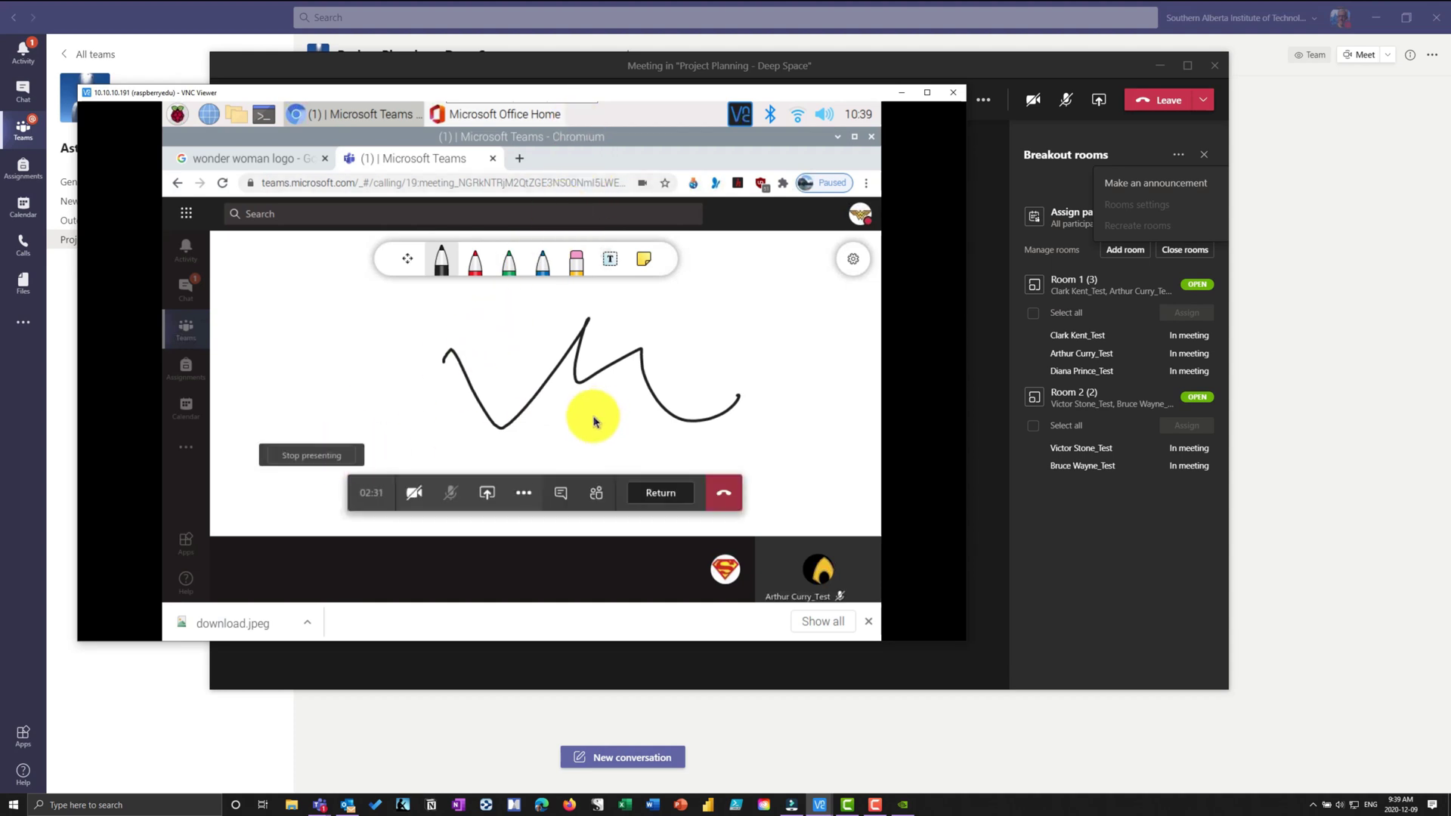
# Stop presenting the whiteboard and reposition the VNC Viewer window over the main meeting's breakout rooms list
pyautogui.click(311, 455)
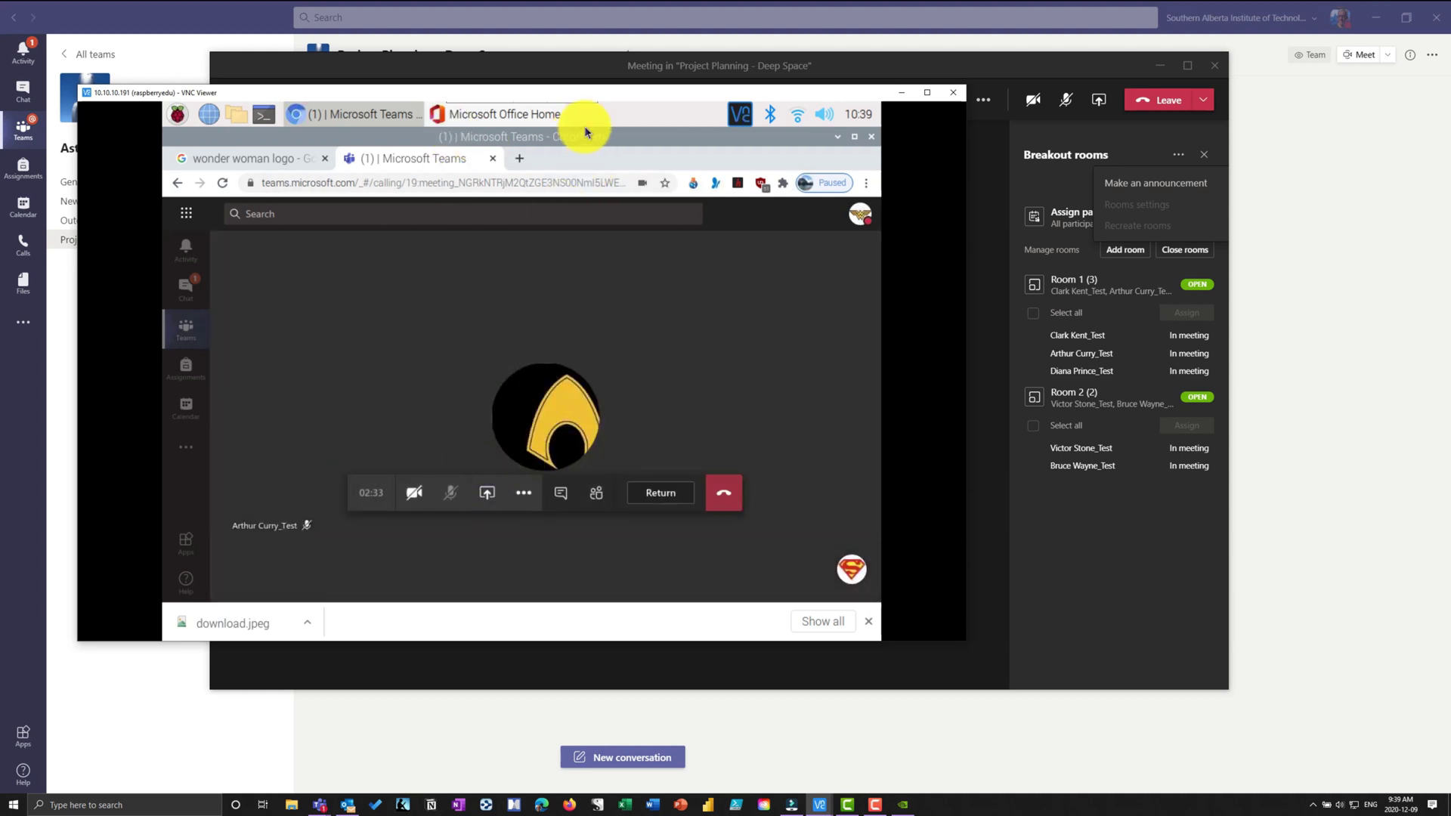
pyautogui.moveTo(683, 97); pyautogui.dragTo(768, 118)
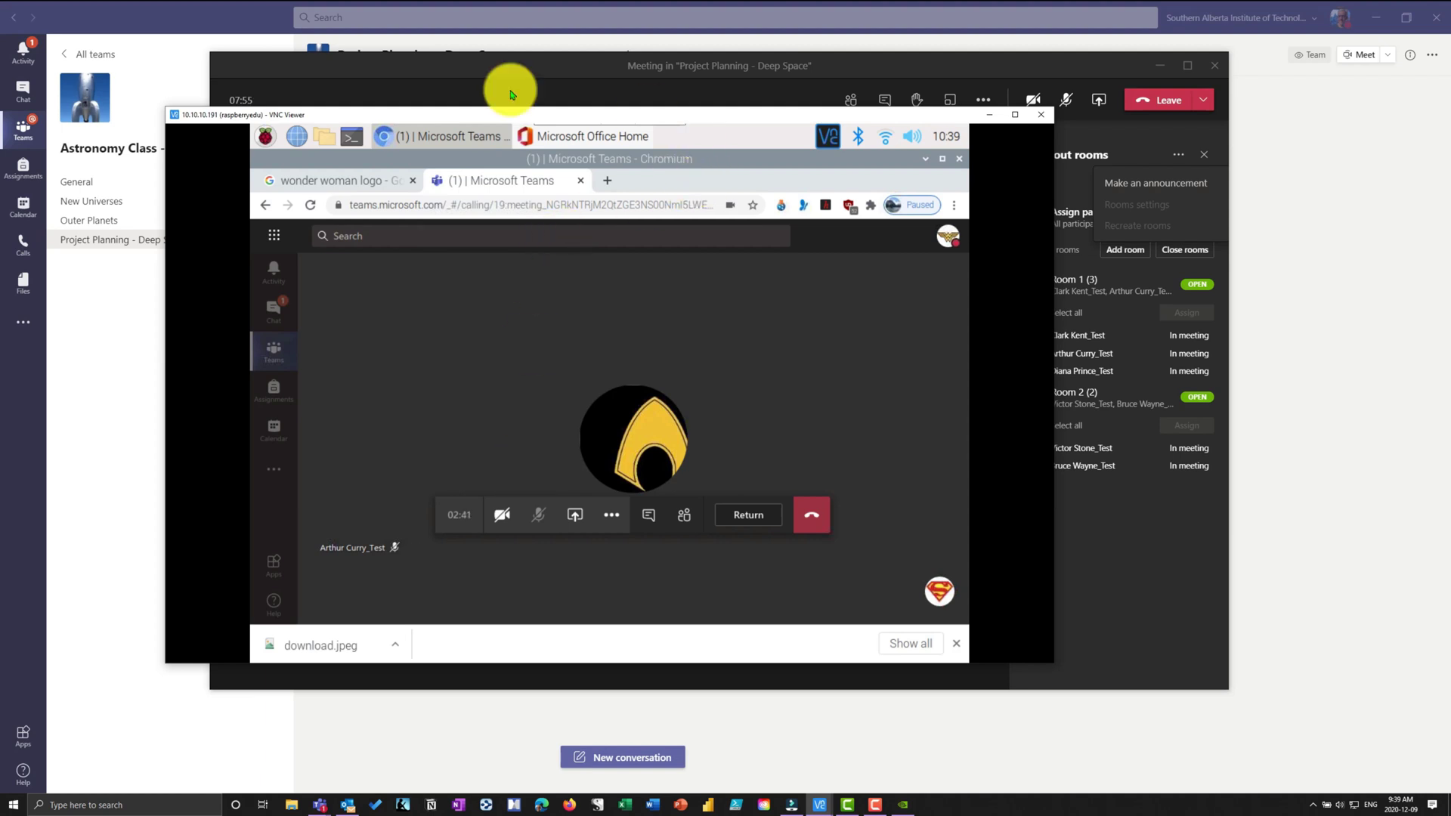
pyautogui.moveTo(577, 116); pyautogui.dragTo(794, 146)
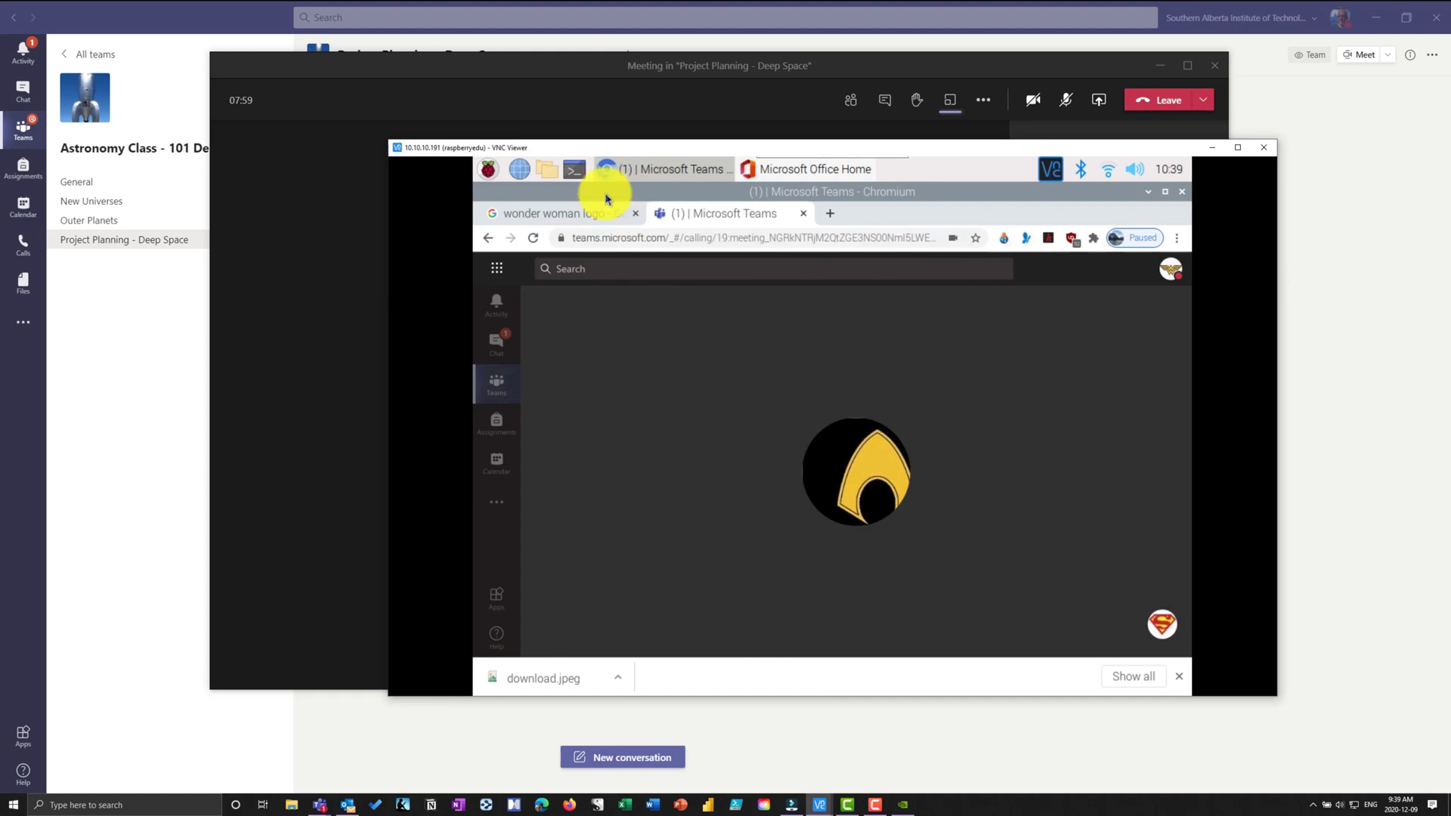
pyautogui.moveTo(780, 522)
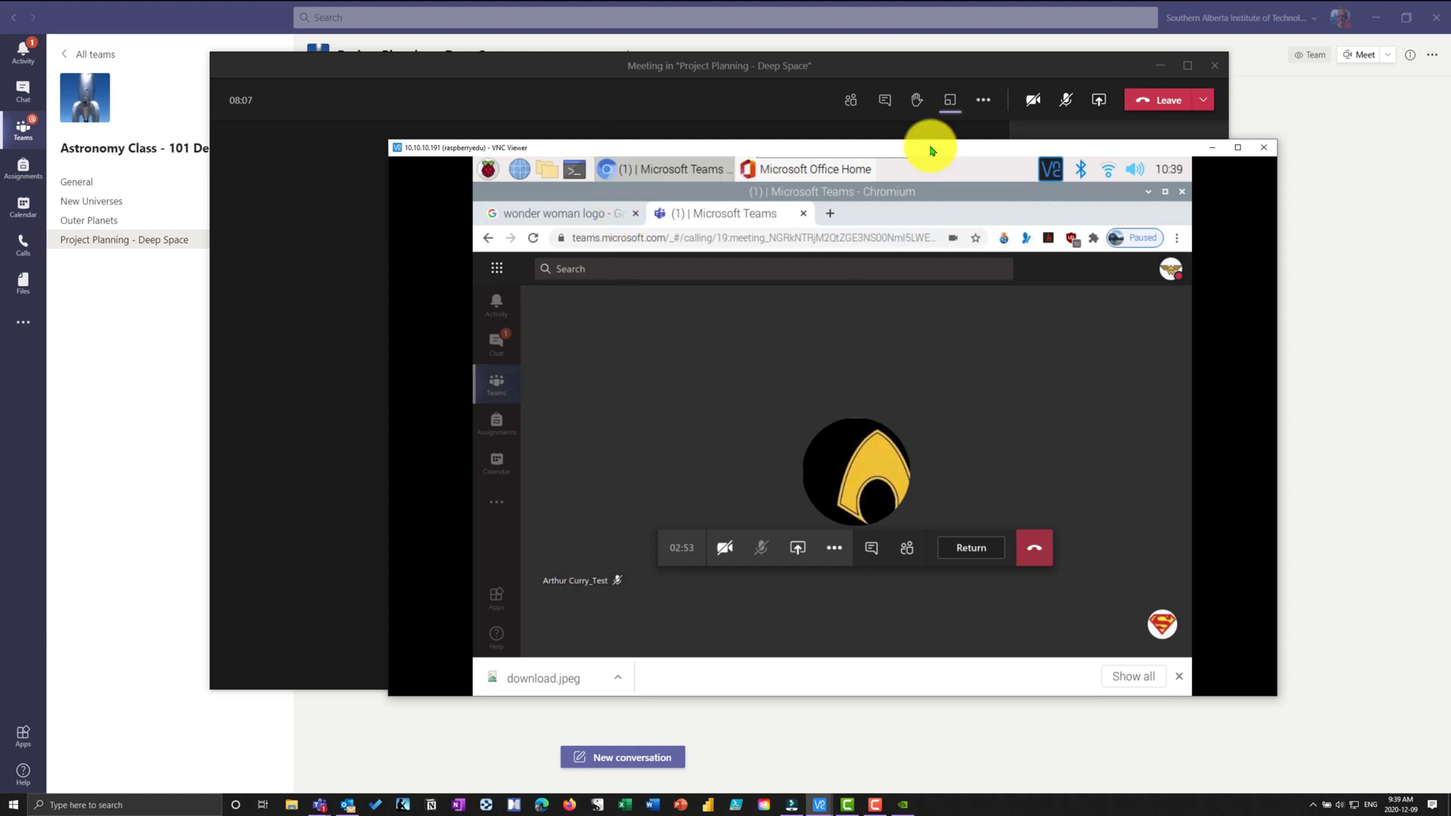
# Move the student's VNC window off the meeting and rename breakout room "Room 2" as Supplies
pyautogui.moveTo(665, 145); pyautogui.dragTo(1450, 174)
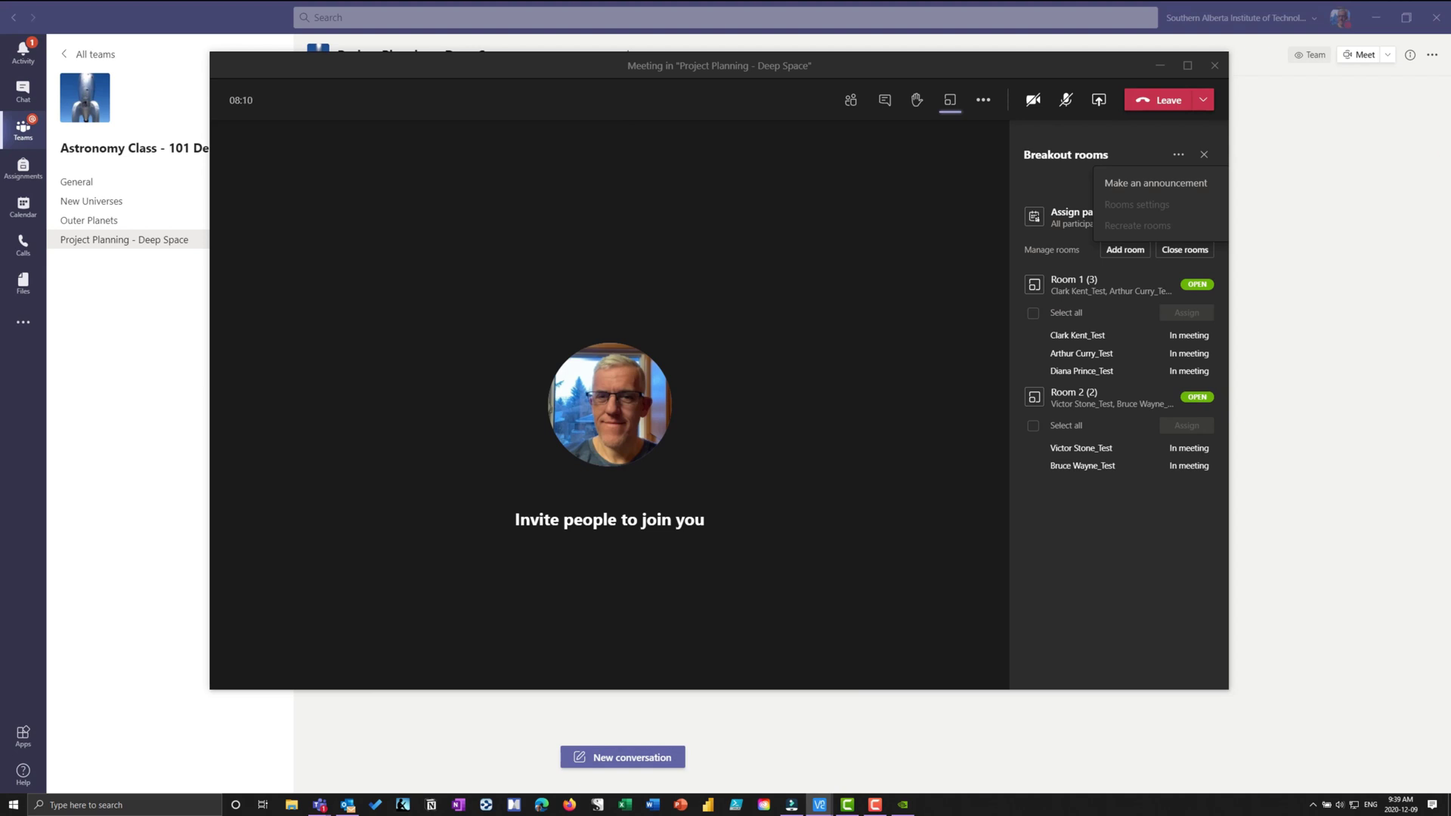
pyautogui.click(1111, 530)
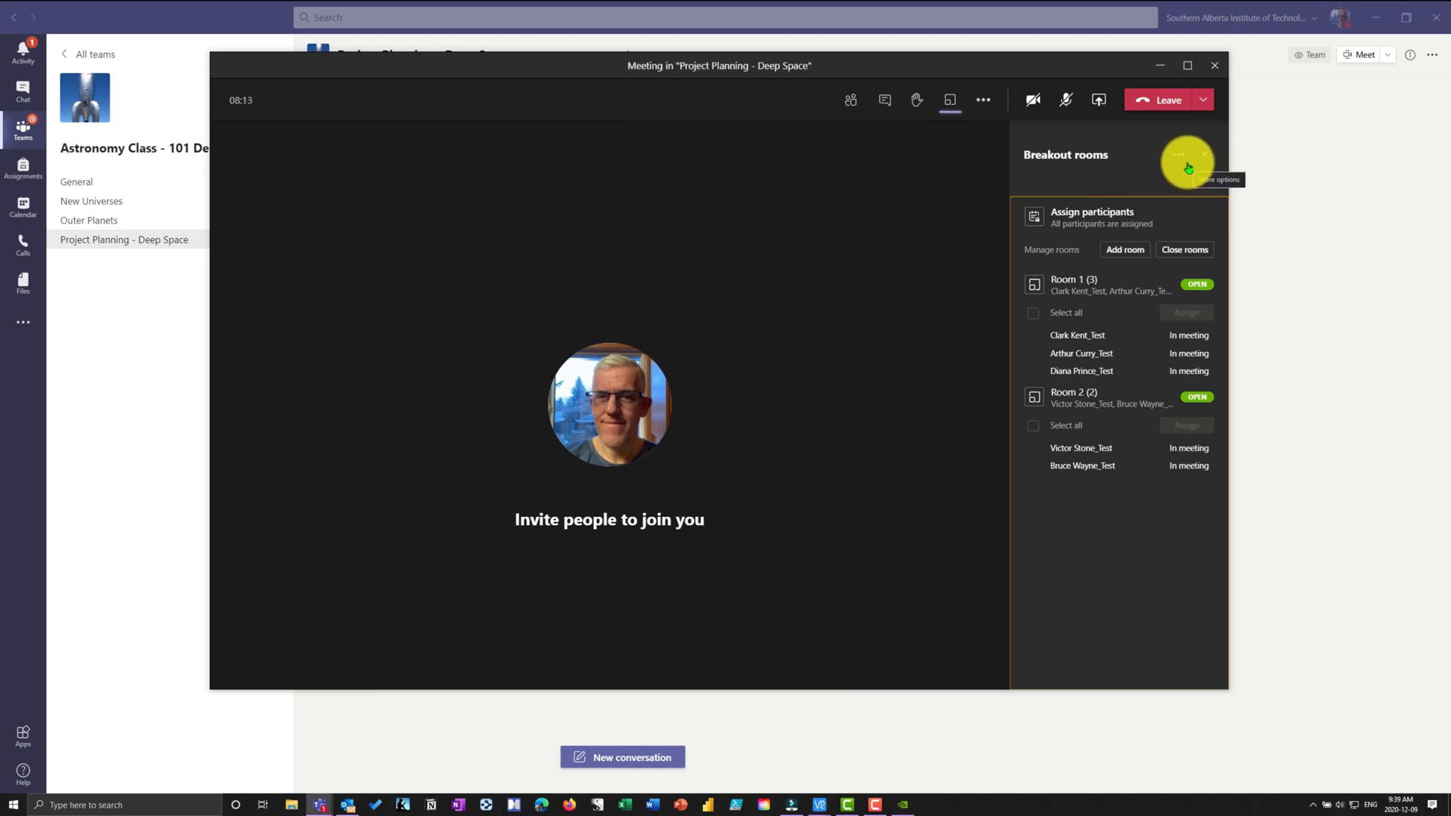
pyautogui.click(1194, 398)
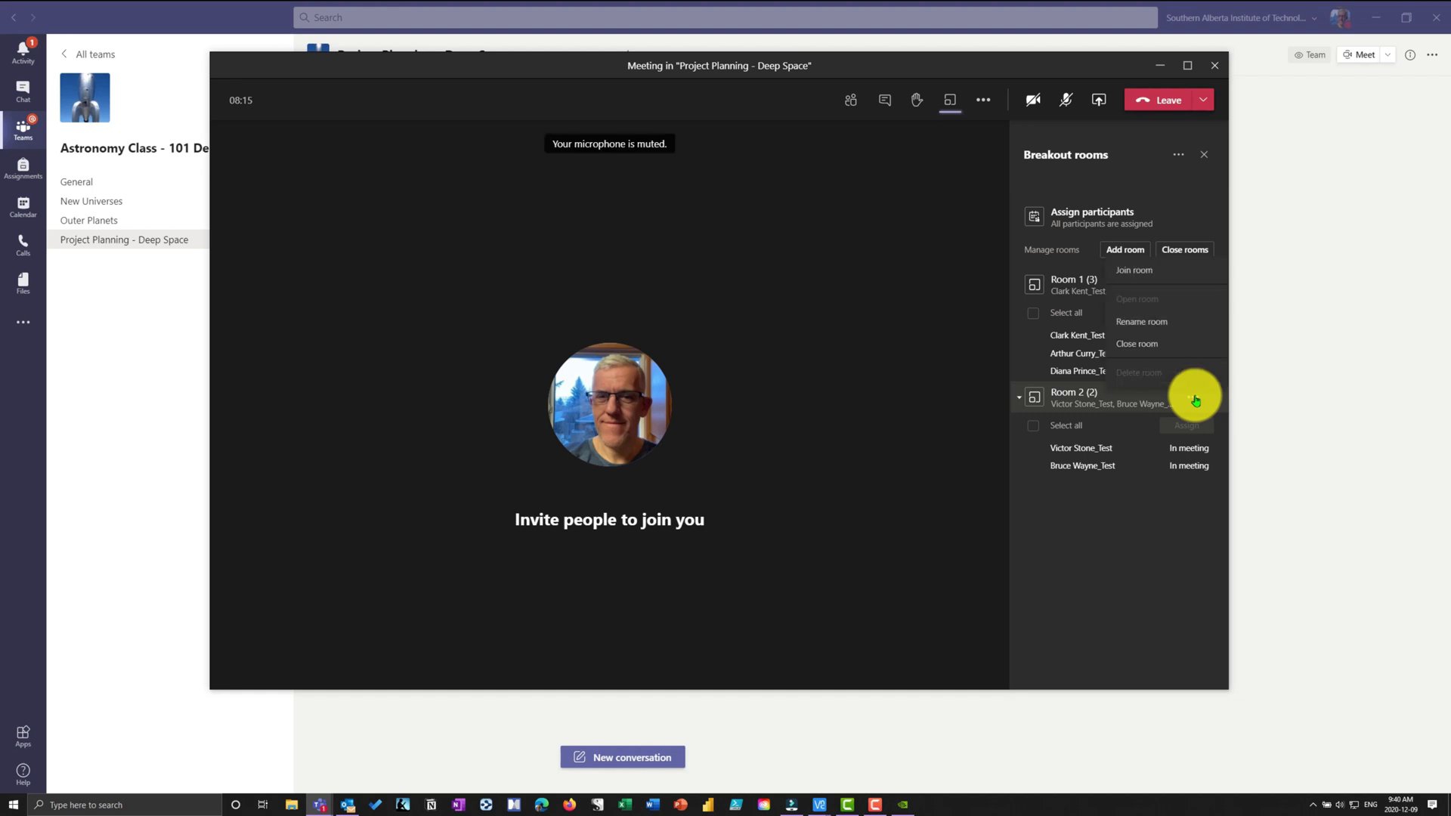
pyautogui.click(1155, 324)
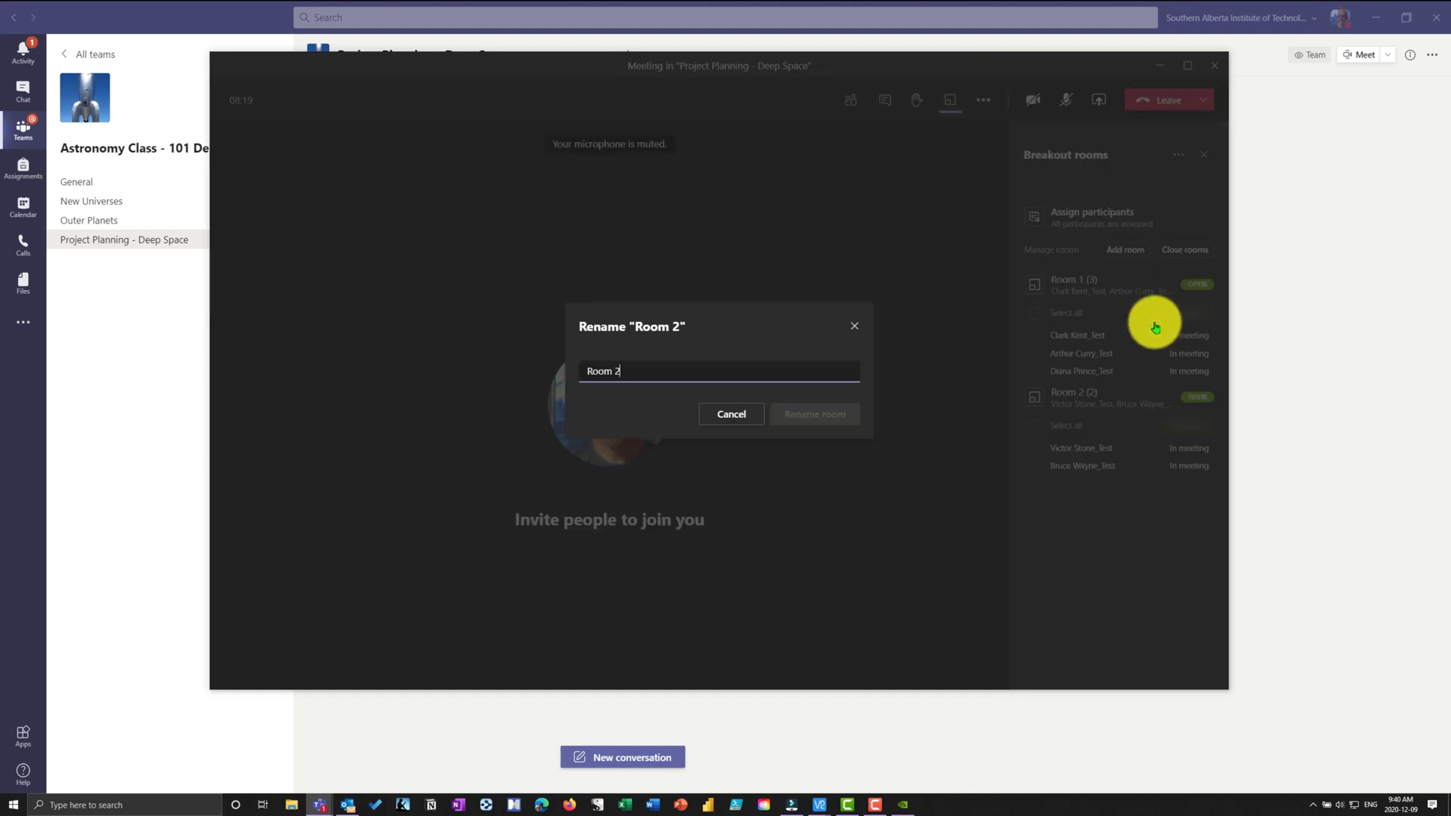
pyautogui.moveTo(677, 376); pyautogui.dragTo(578, 391)
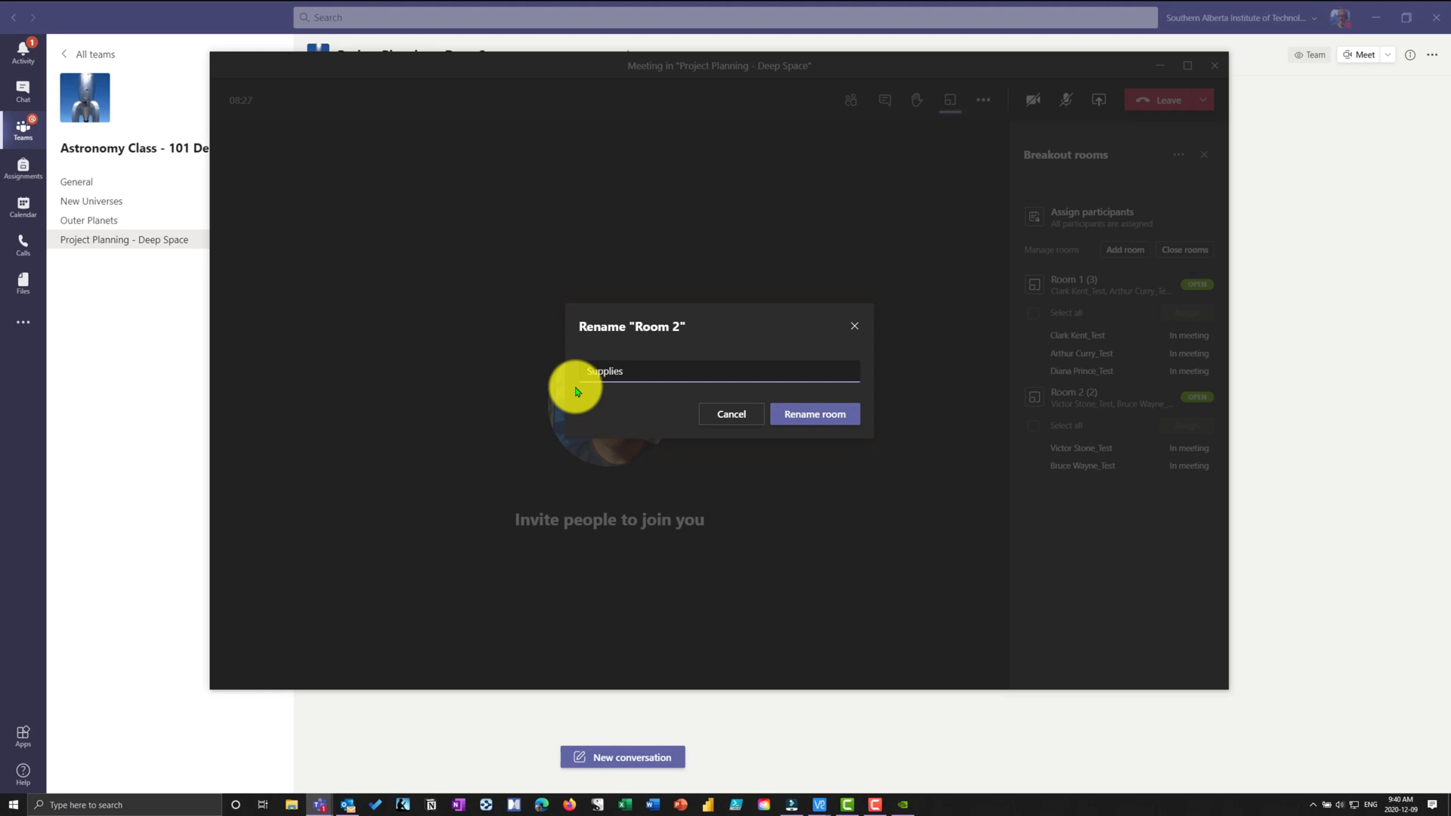
pyautogui.click(795, 414)
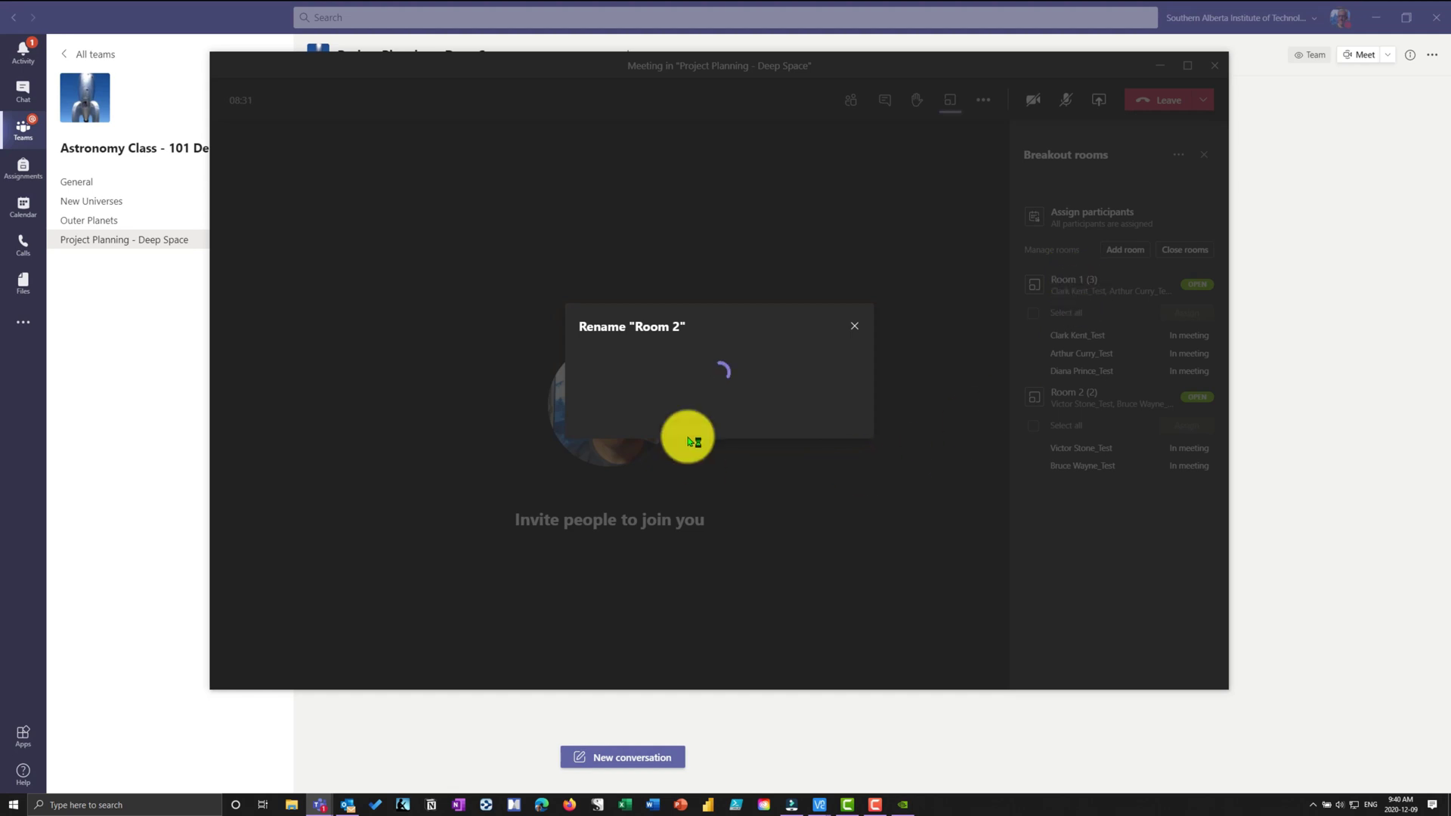
# Rename breakout room "Room 1" as Fuel
pyautogui.click(1200, 284)
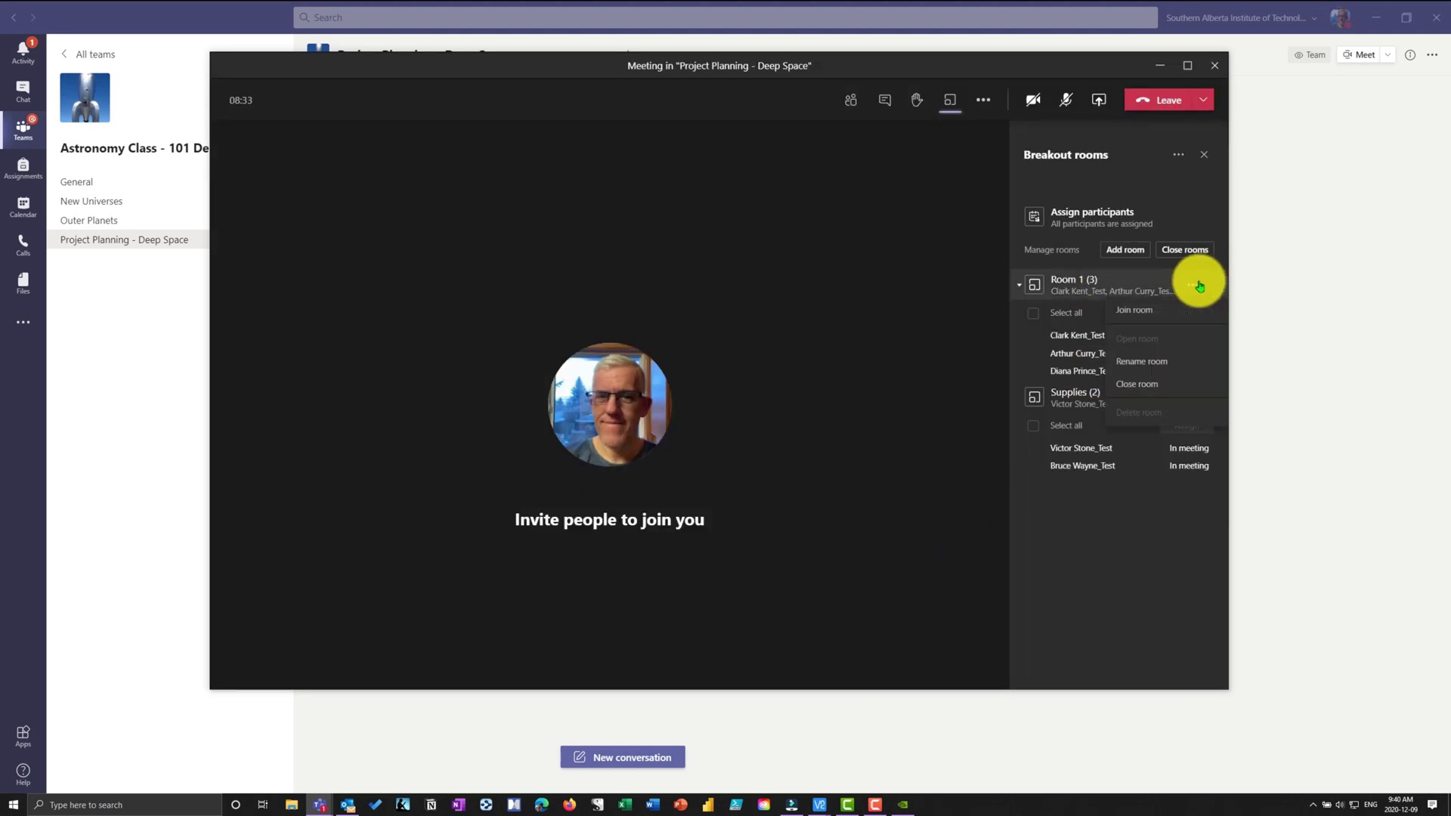
pyautogui.click(1141, 361)
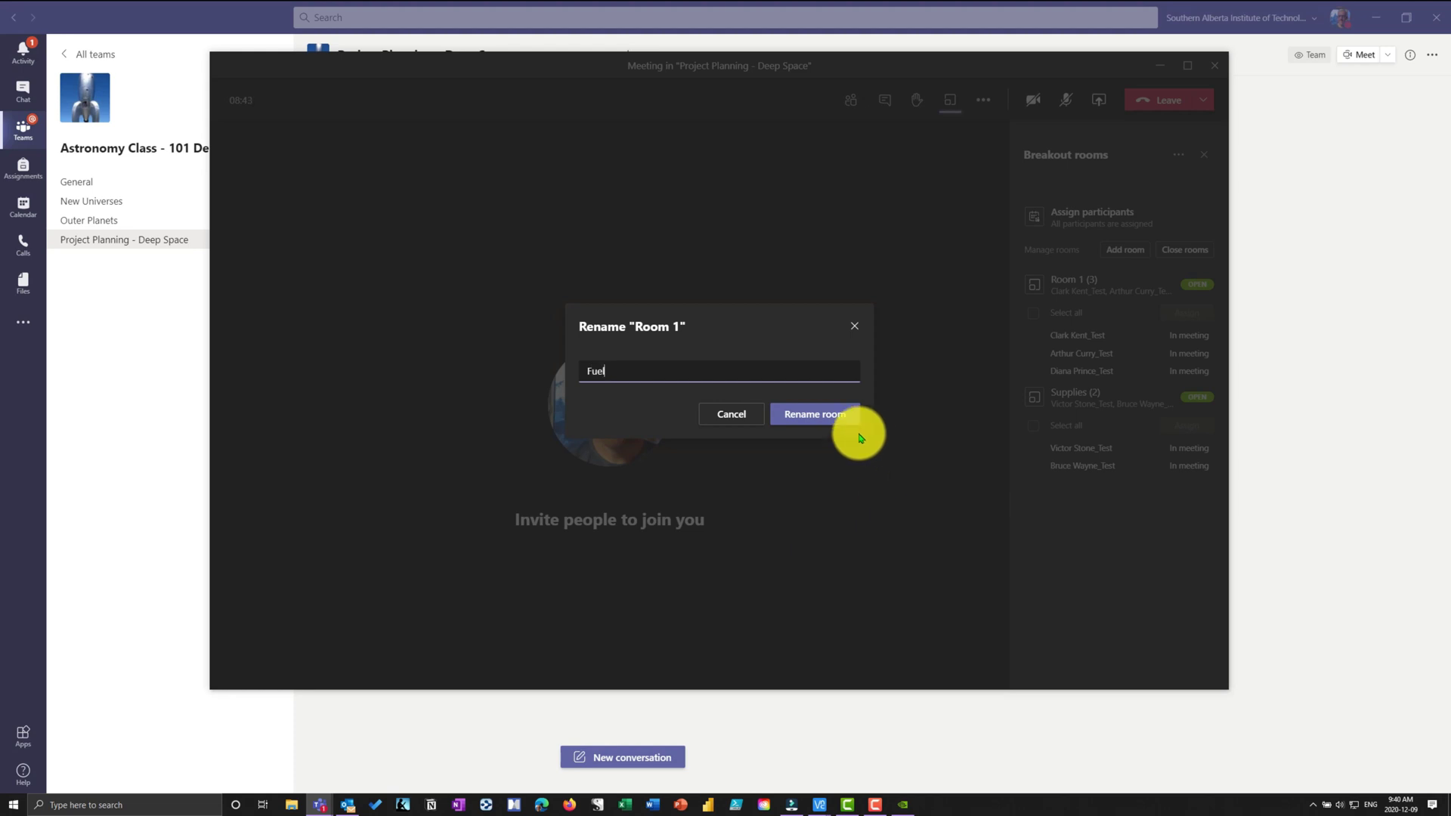
pyautogui.click(841, 417)
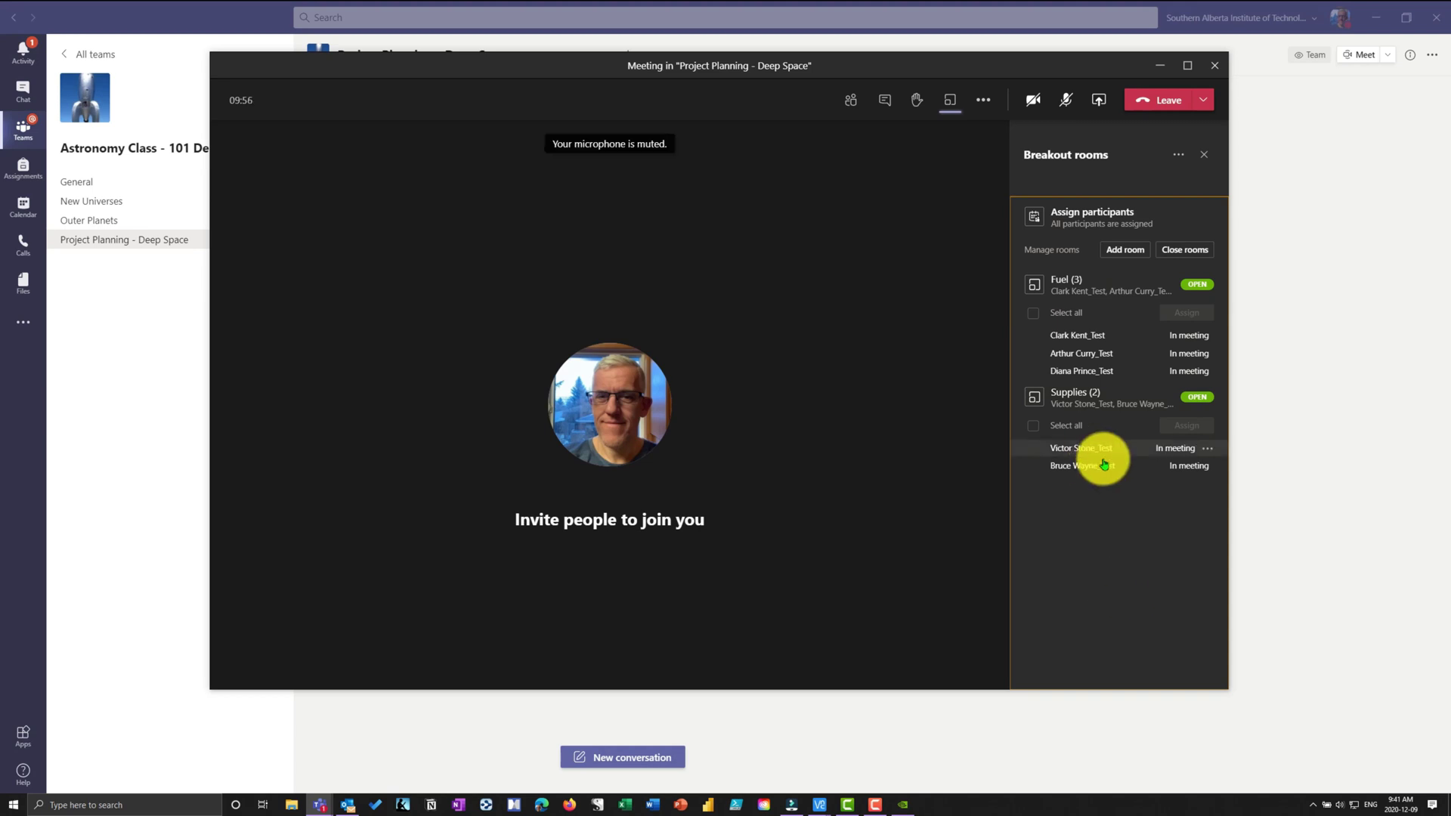
# Join the Fuel breakout room as the organizer
pyautogui.rightClick(1086, 278)
pyautogui.click(1052, 192)
pyautogui.click(1054, 166)
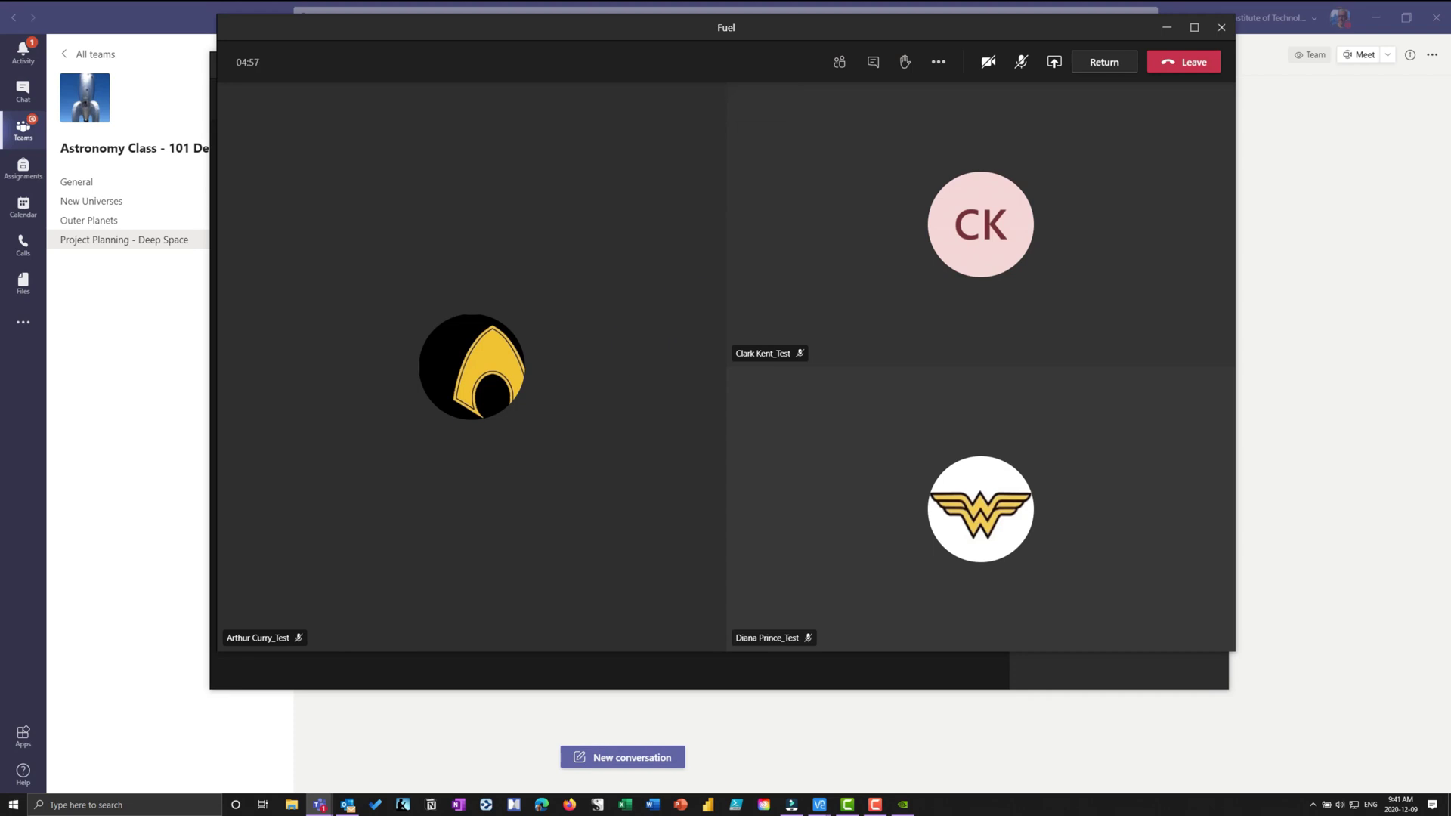
# Switch to the student's VNC Viewer session and share Microsoft Whiteboard in the Fuel room
pyautogui.hotkey('alt', 'Tab')
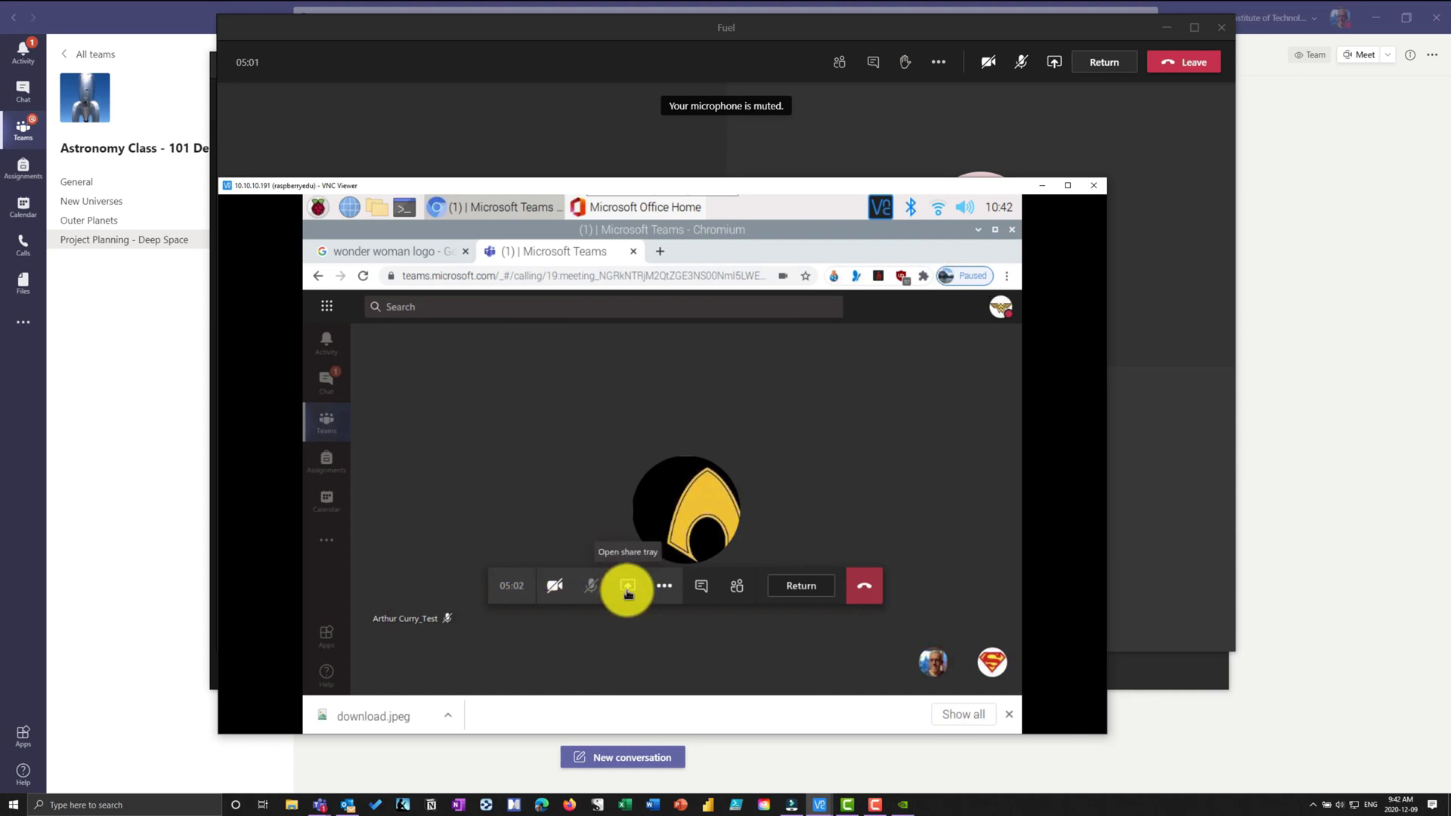
pyautogui.click(627, 590)
pyautogui.click(846, 649)
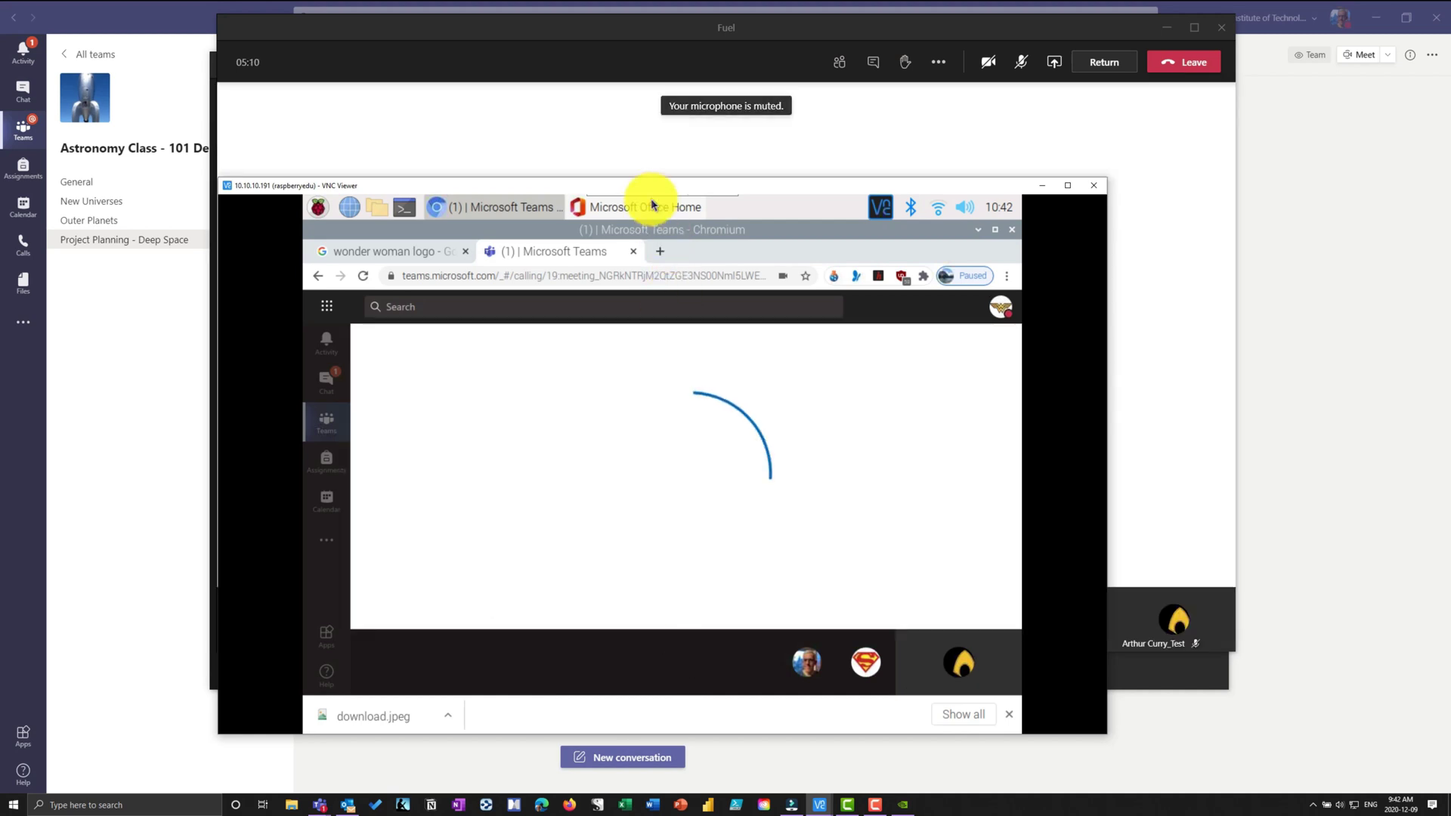
pyautogui.moveTo(637, 191)
pyautogui.moveTo(637, 191); pyautogui.dragTo(1443, 185)
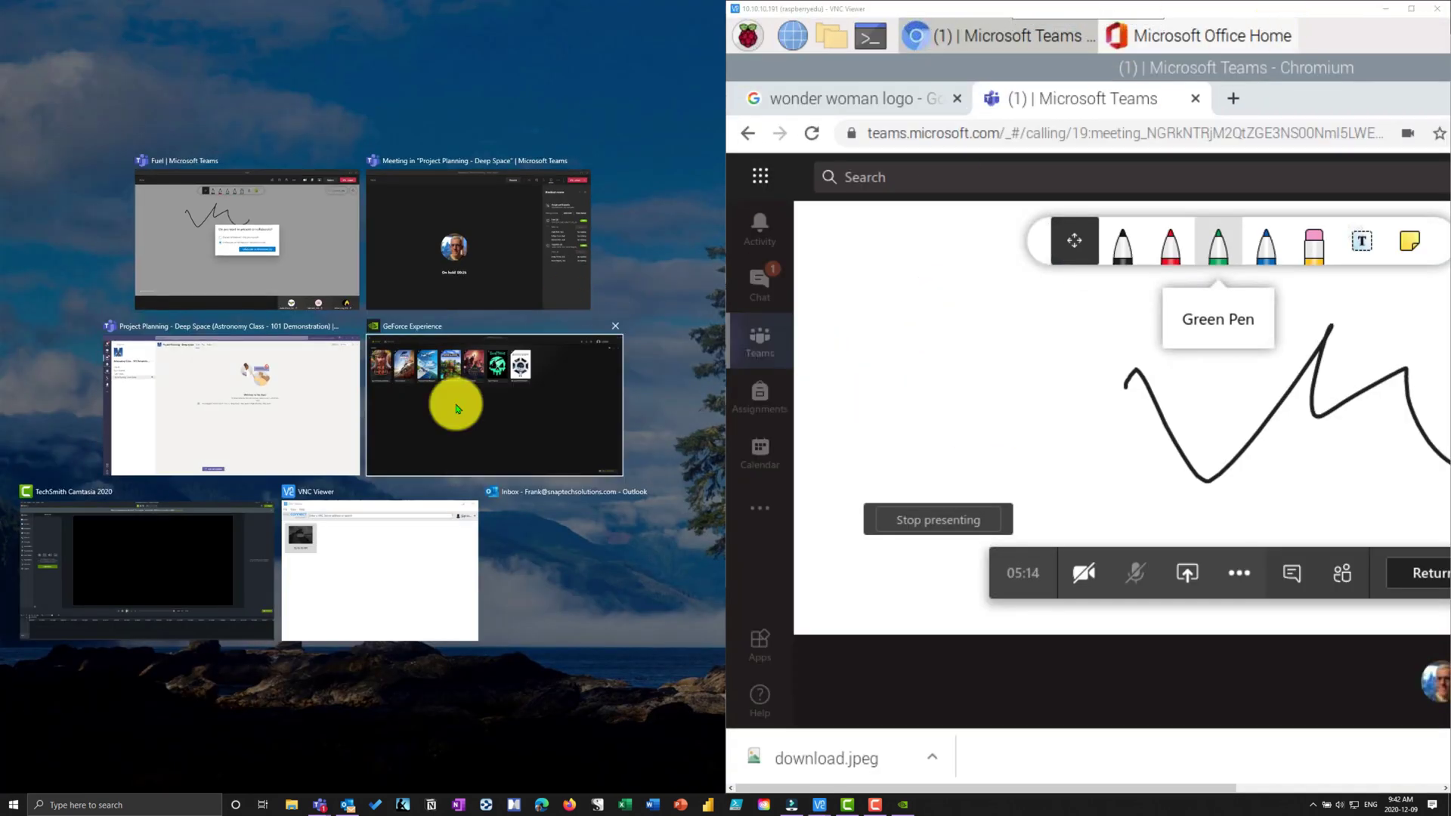
pyautogui.click(454, 405)
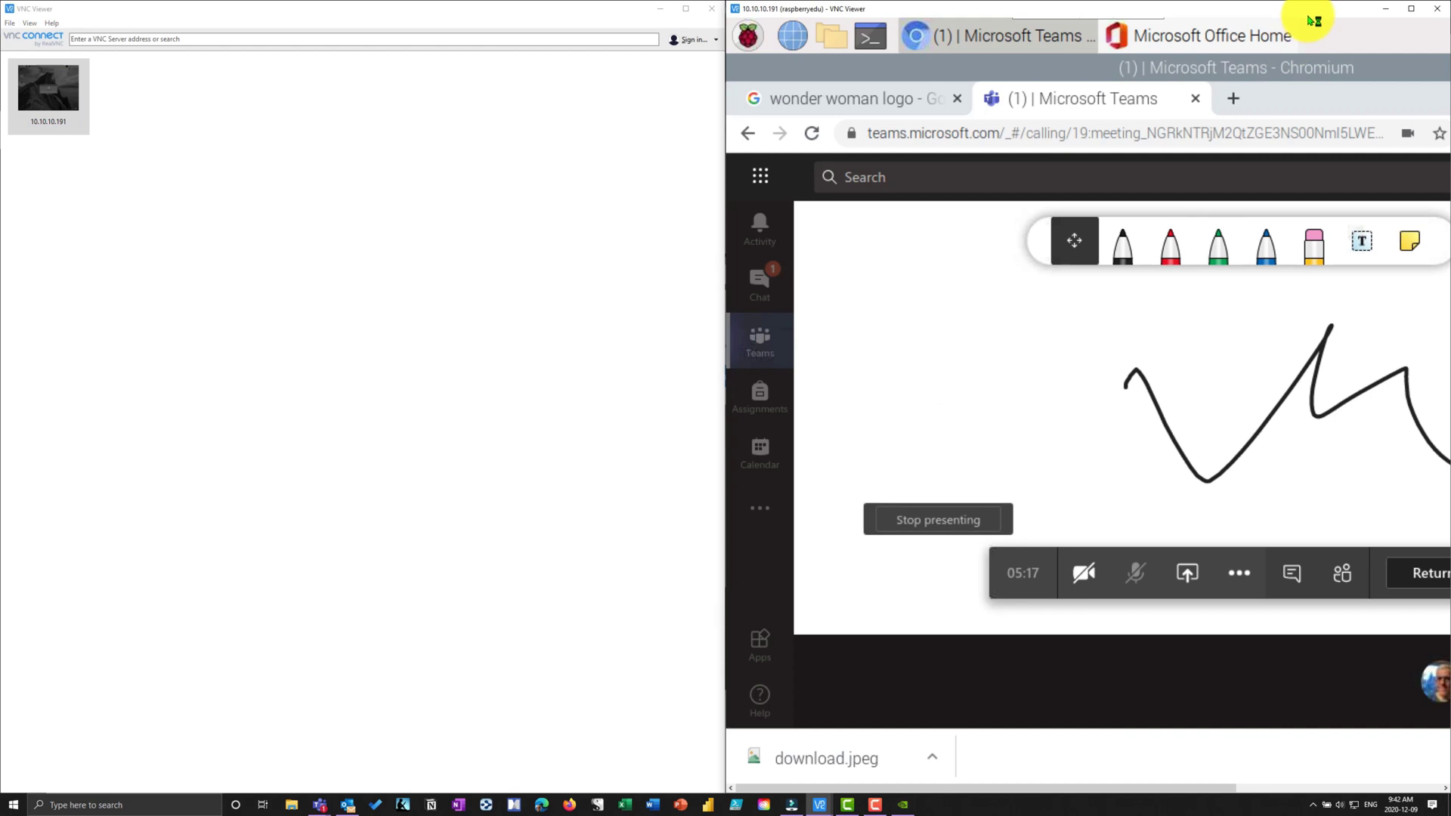
pyautogui.moveTo(1316, 12); pyautogui.dragTo(1238, 12)
pyautogui.press('super+Down')
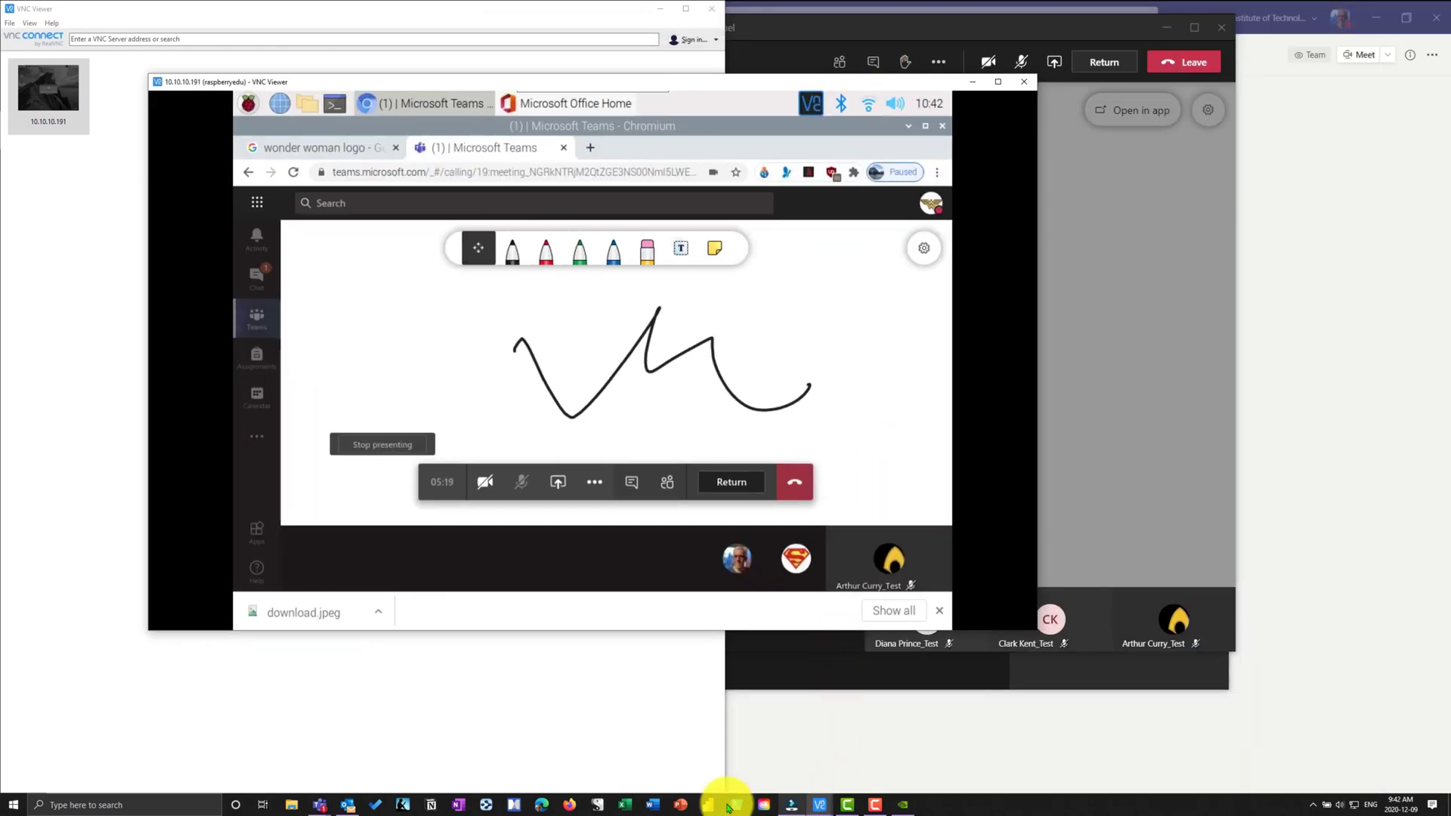
# Switch to the organizer's Fuel meeting window, let everyone collaborate on the whiteboard, and reposition the window
pyautogui.click(320, 805)
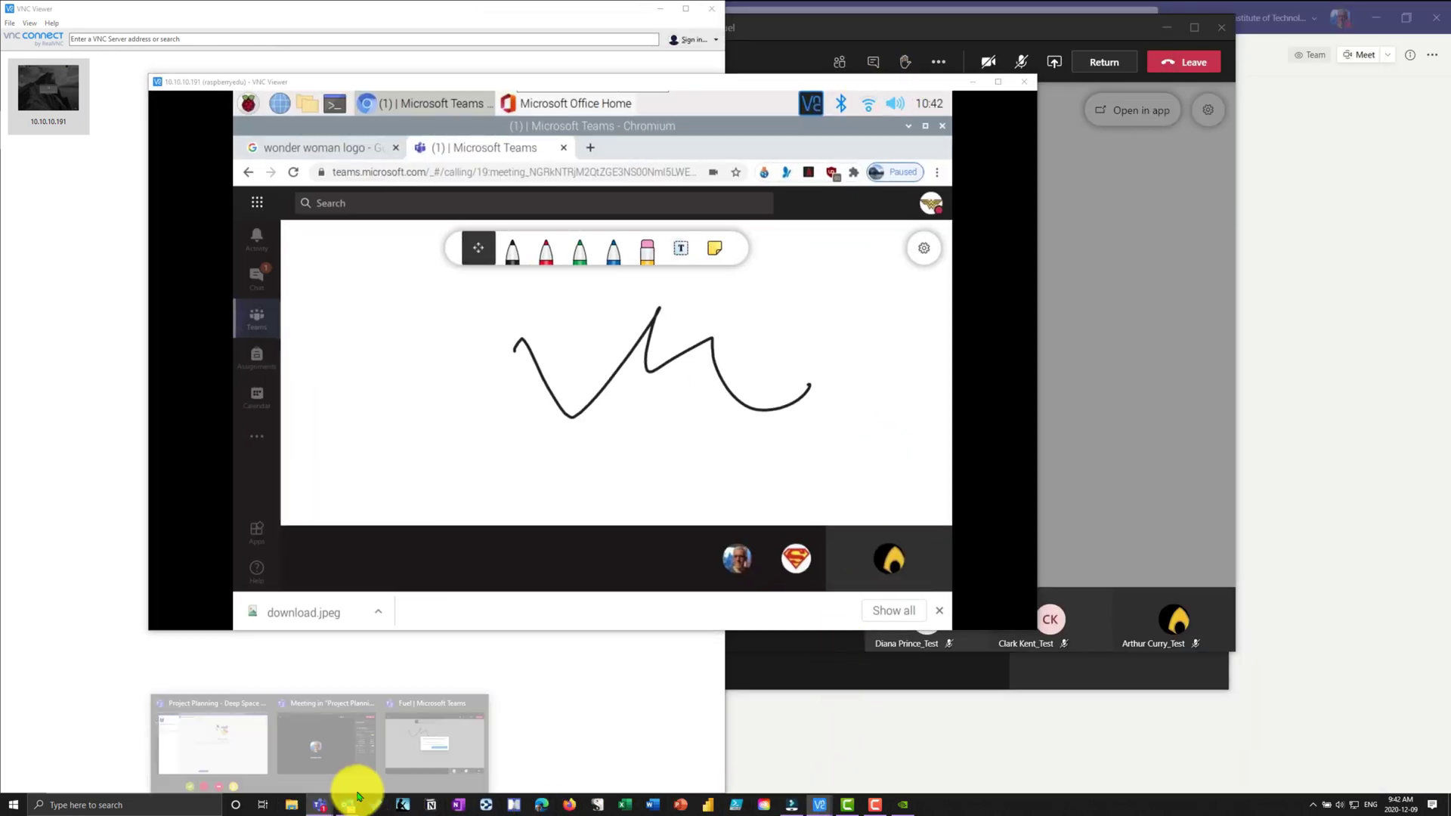
pyautogui.click(412, 753)
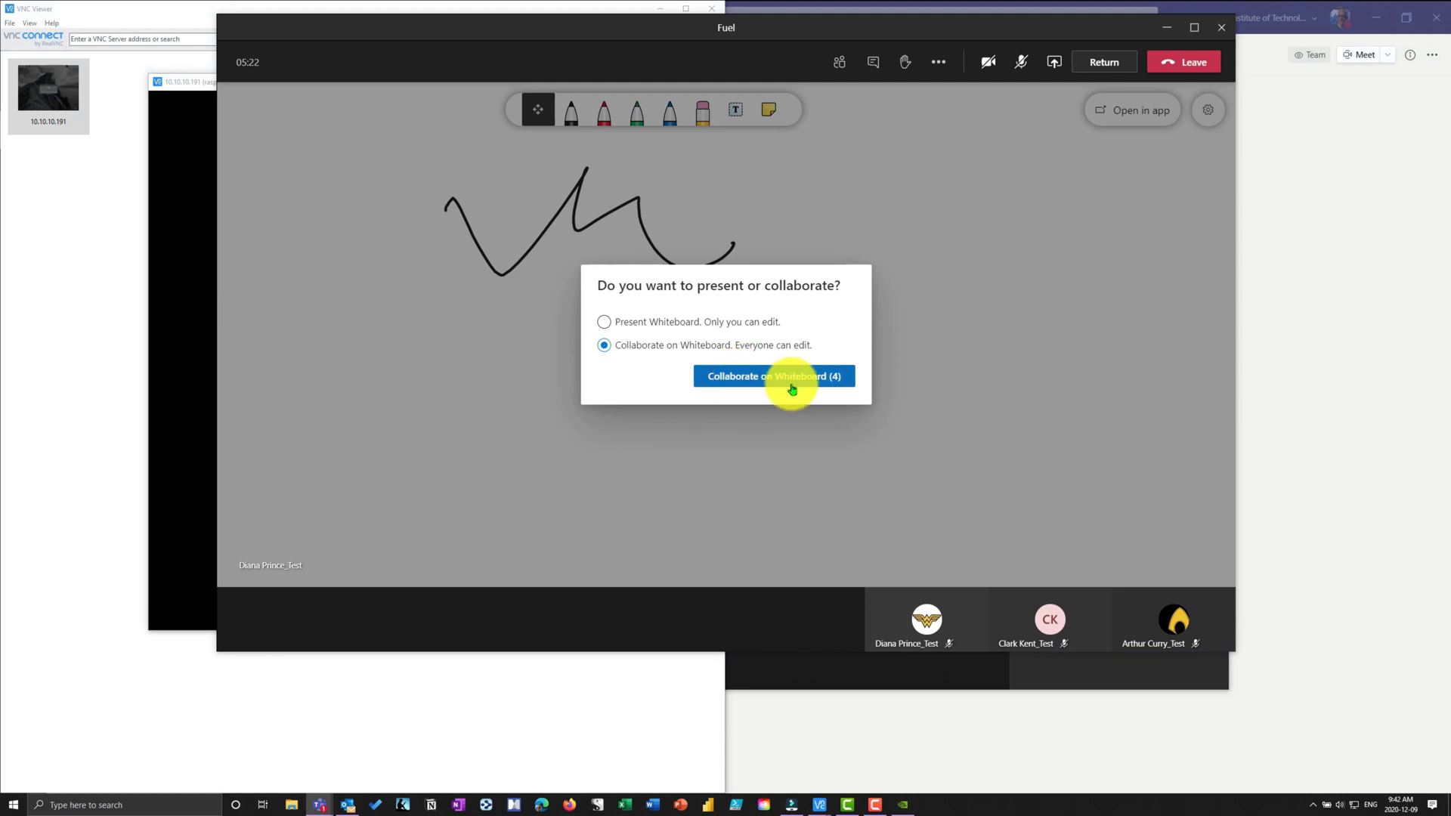
pyautogui.click(765, 377)
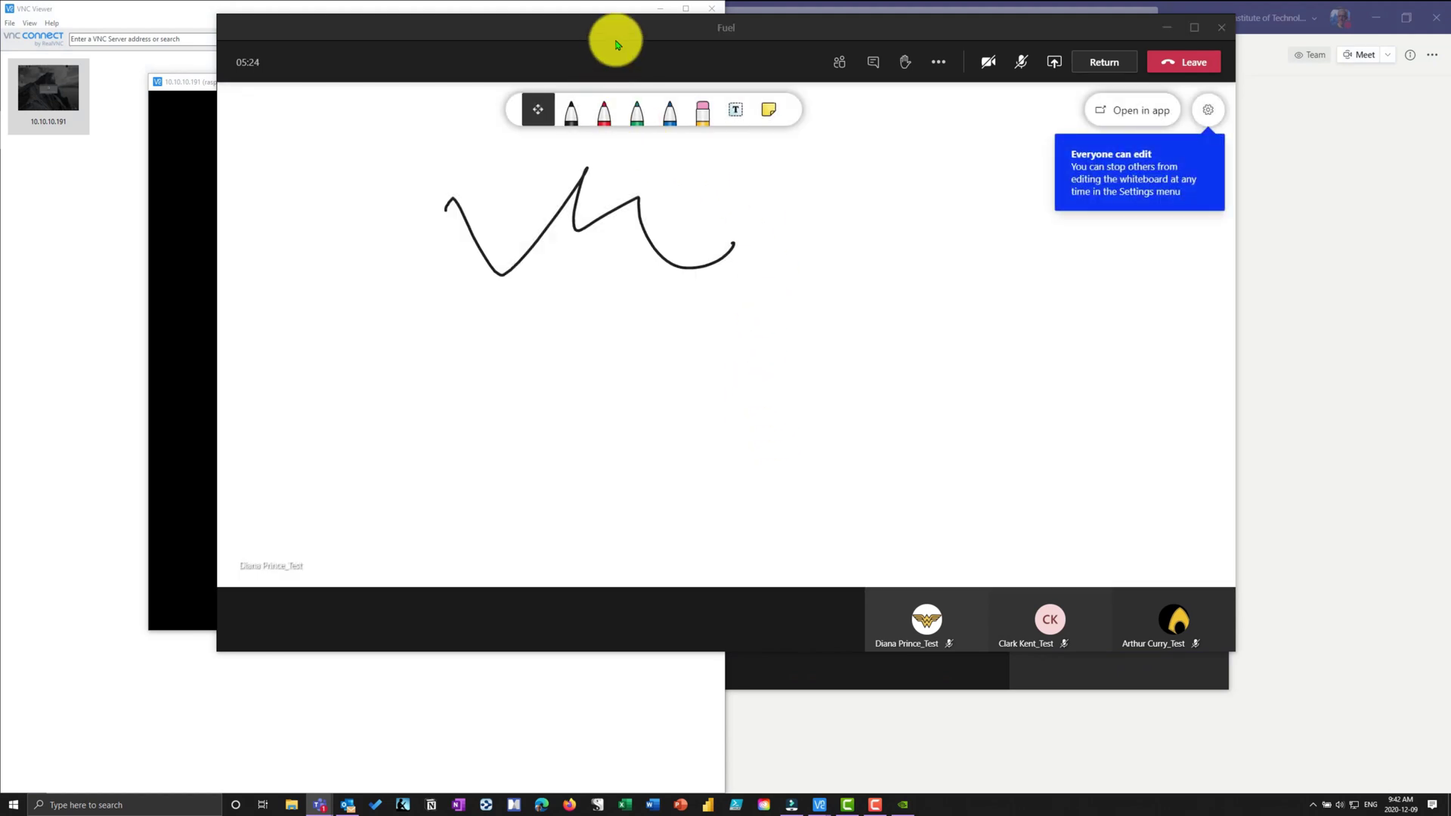
pyautogui.moveTo(618, 34); pyautogui.dragTo(501, 139)
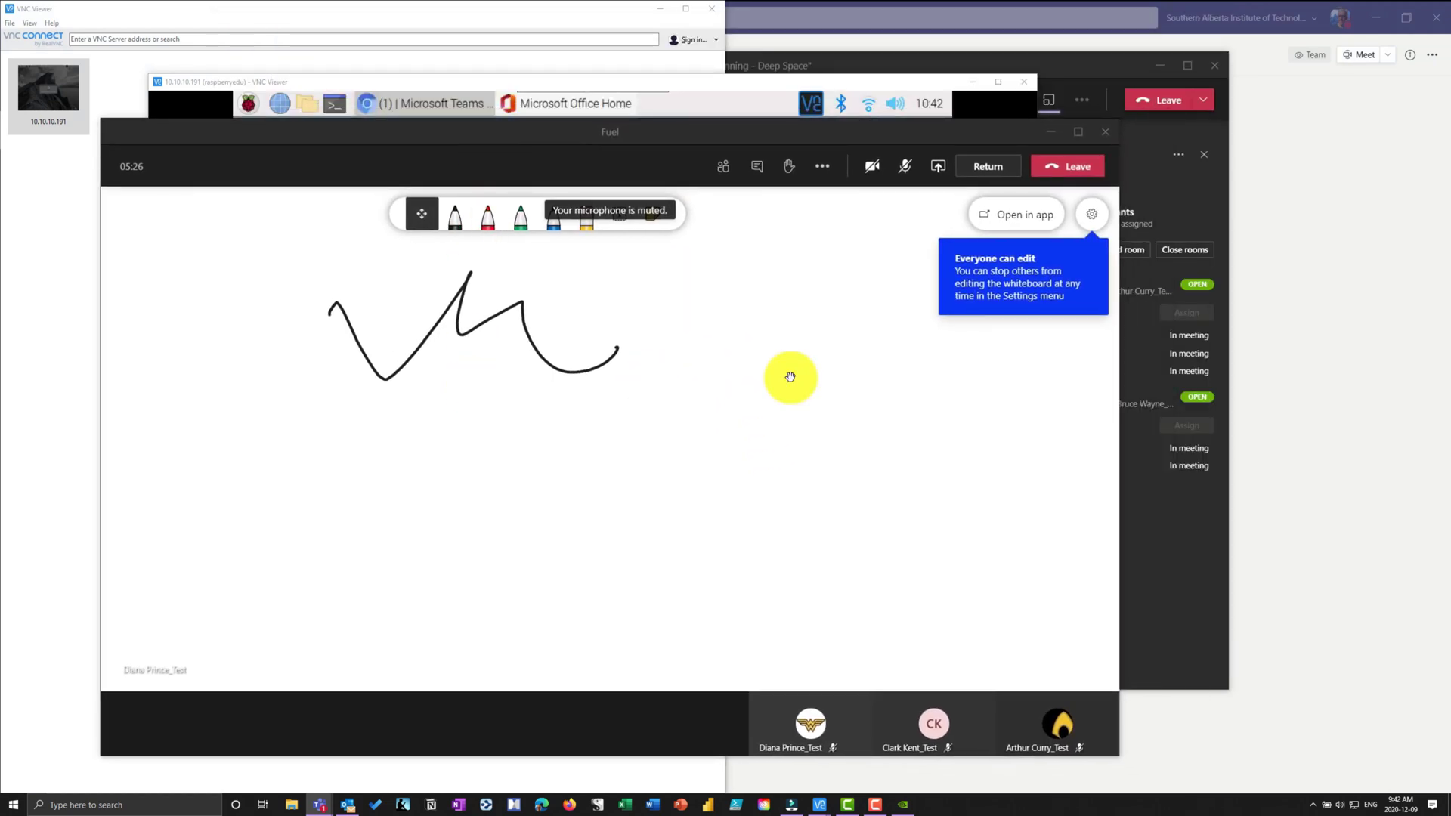
# In the student's VNC session, draw a freehand green zigzag line above the black one and restore the window
pyautogui.doubleClick(758, 82)
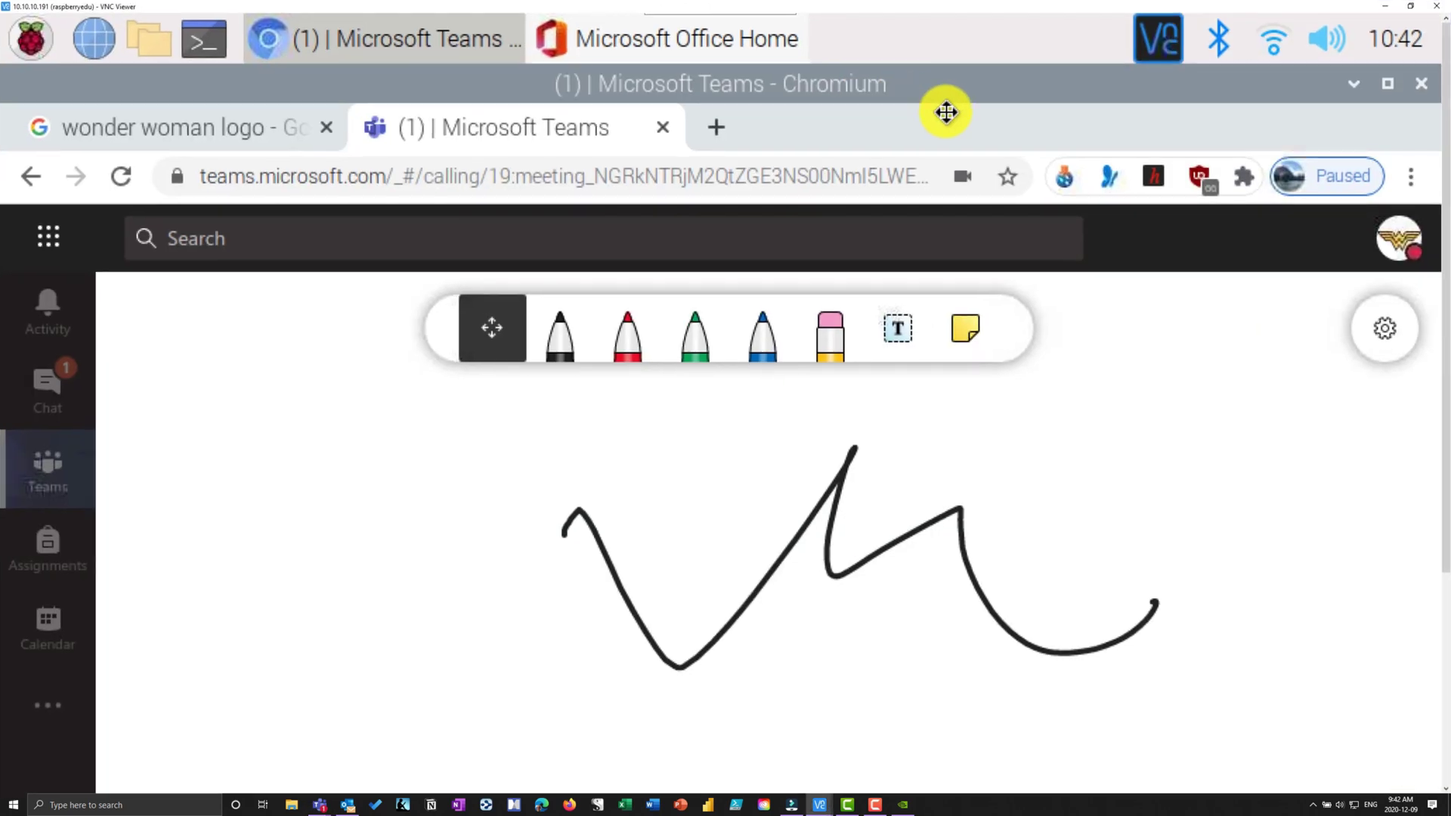
pyautogui.click(691, 336)
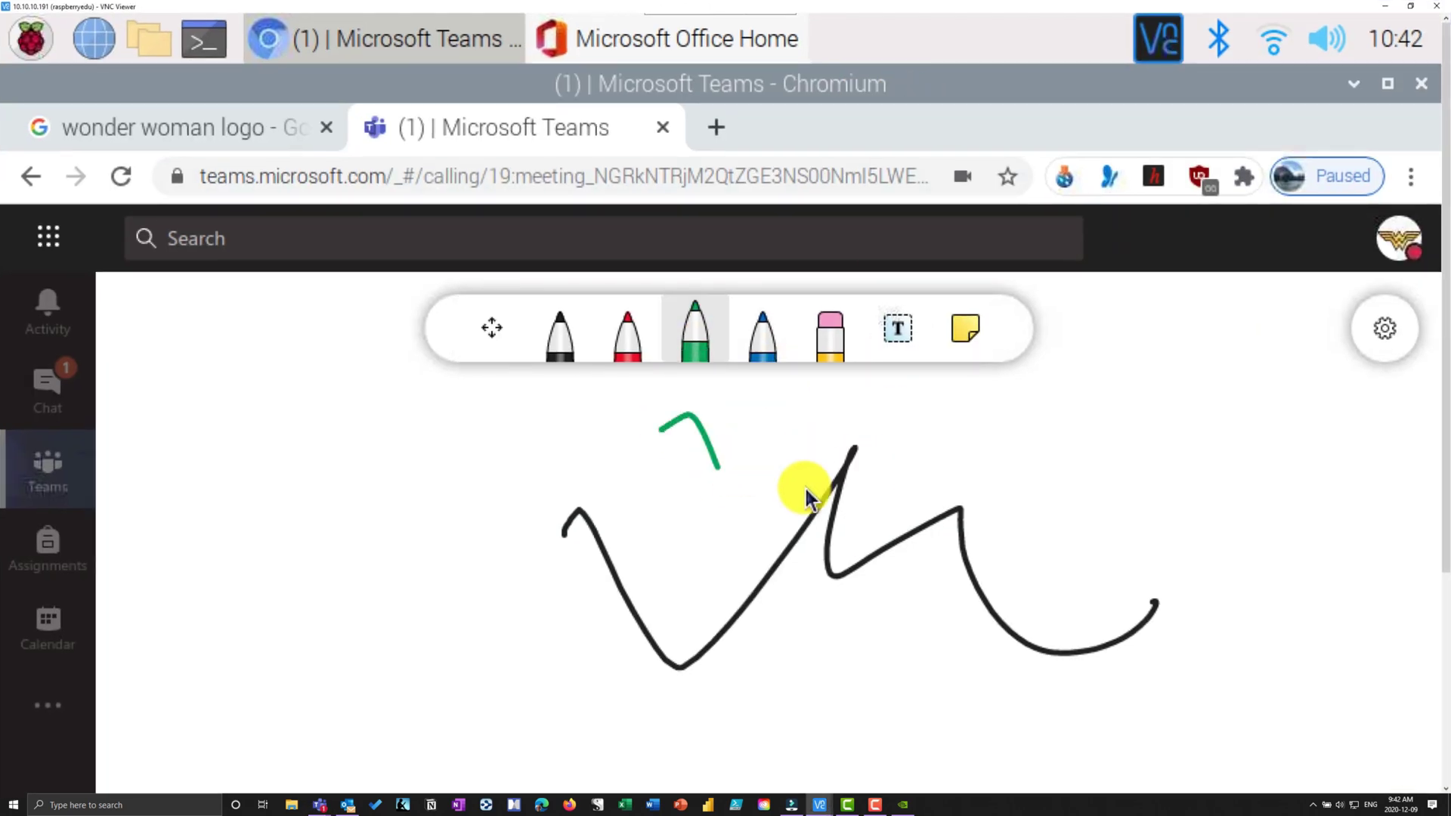
pyautogui.doubleClick(869, 7)
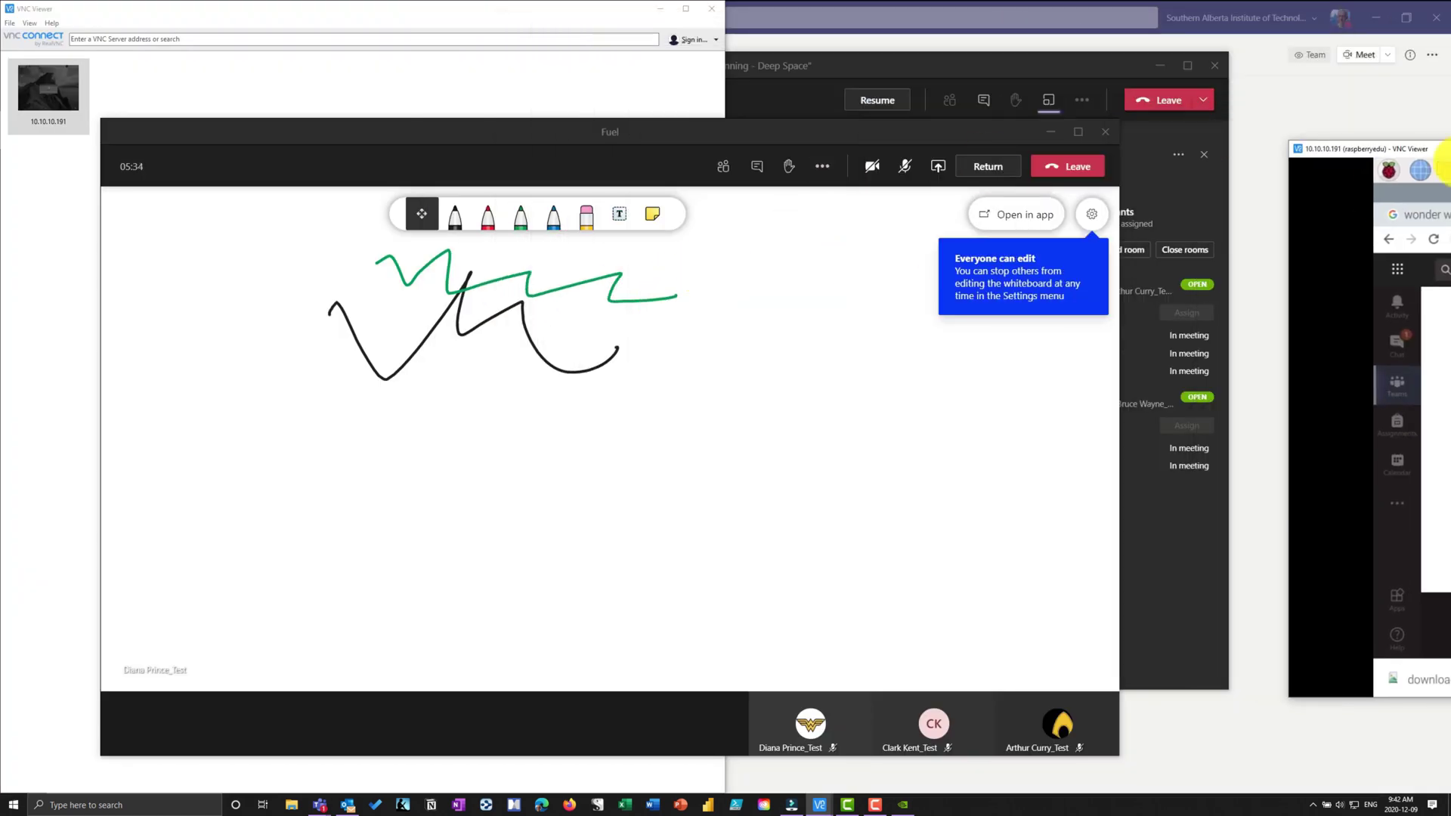
# Draw a freehand red circle on the organizer's whiteboard and place the student's VNC window beside it for comparison
pyautogui.click(531, 233)
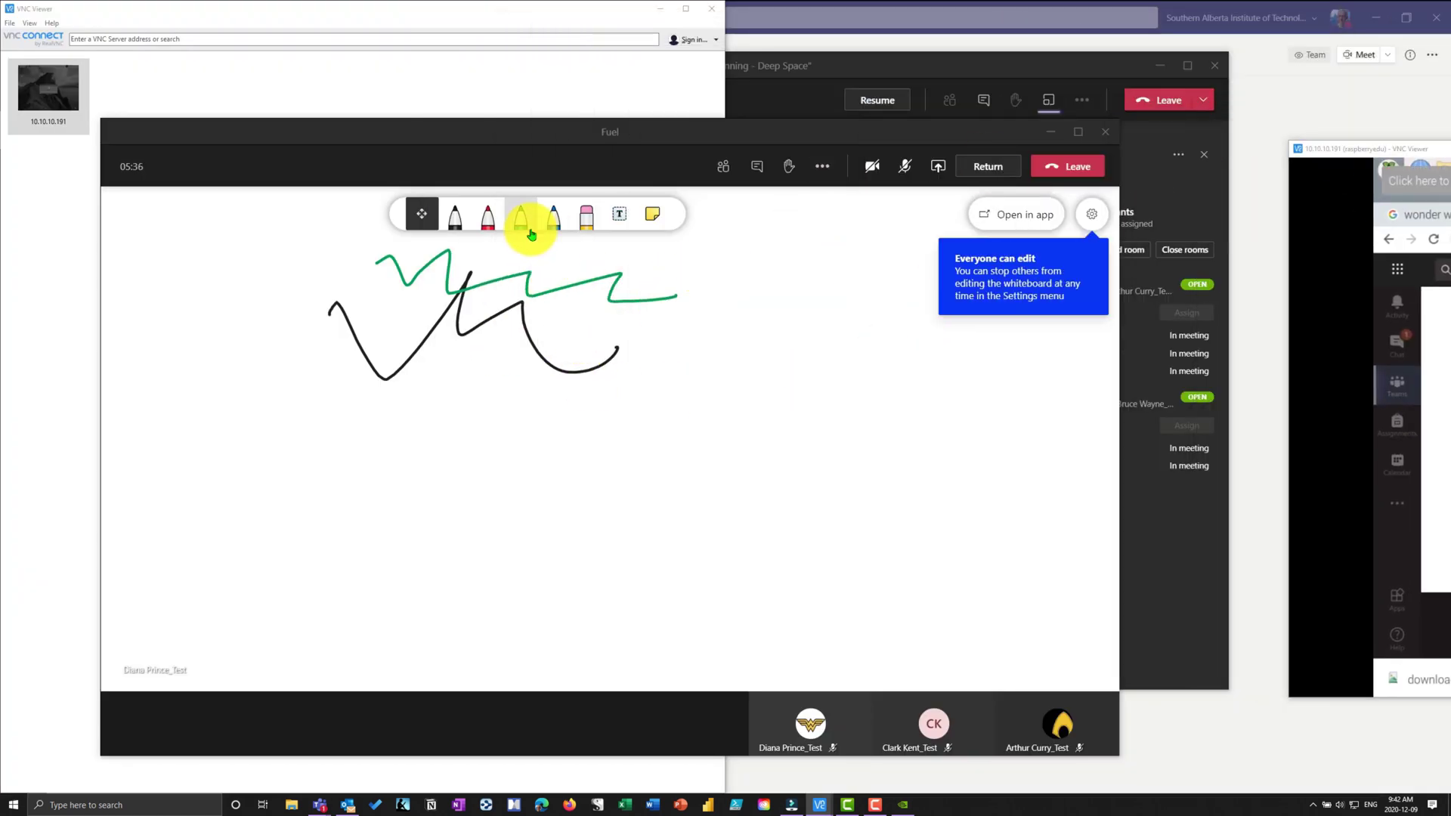
pyautogui.click(488, 217)
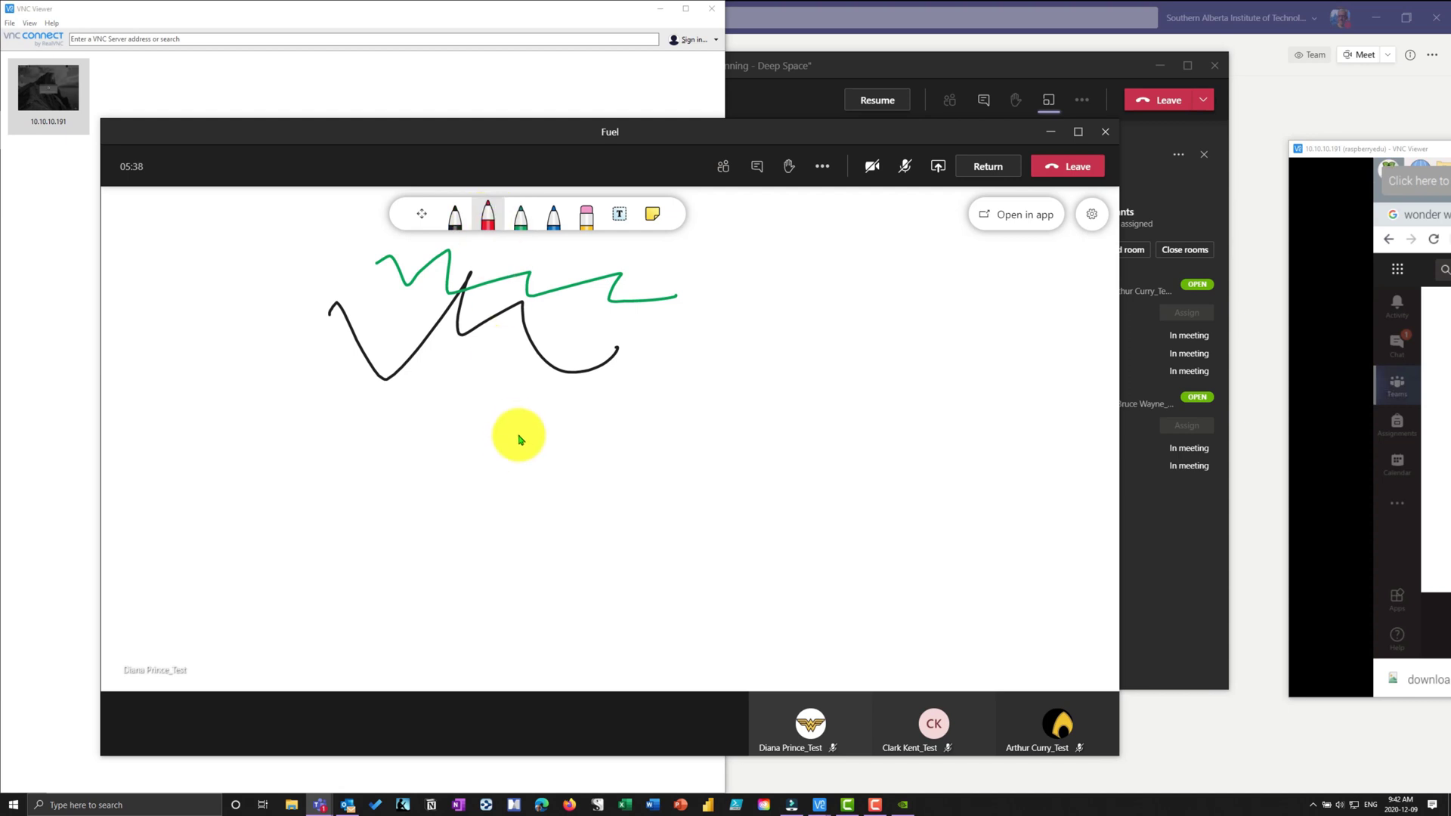
pyautogui.moveTo(518, 437)
pyautogui.mouseDown()
pyautogui.moveTo(615, 443)
pyautogui.moveTo(479, 446)
pyautogui.mouseUp()
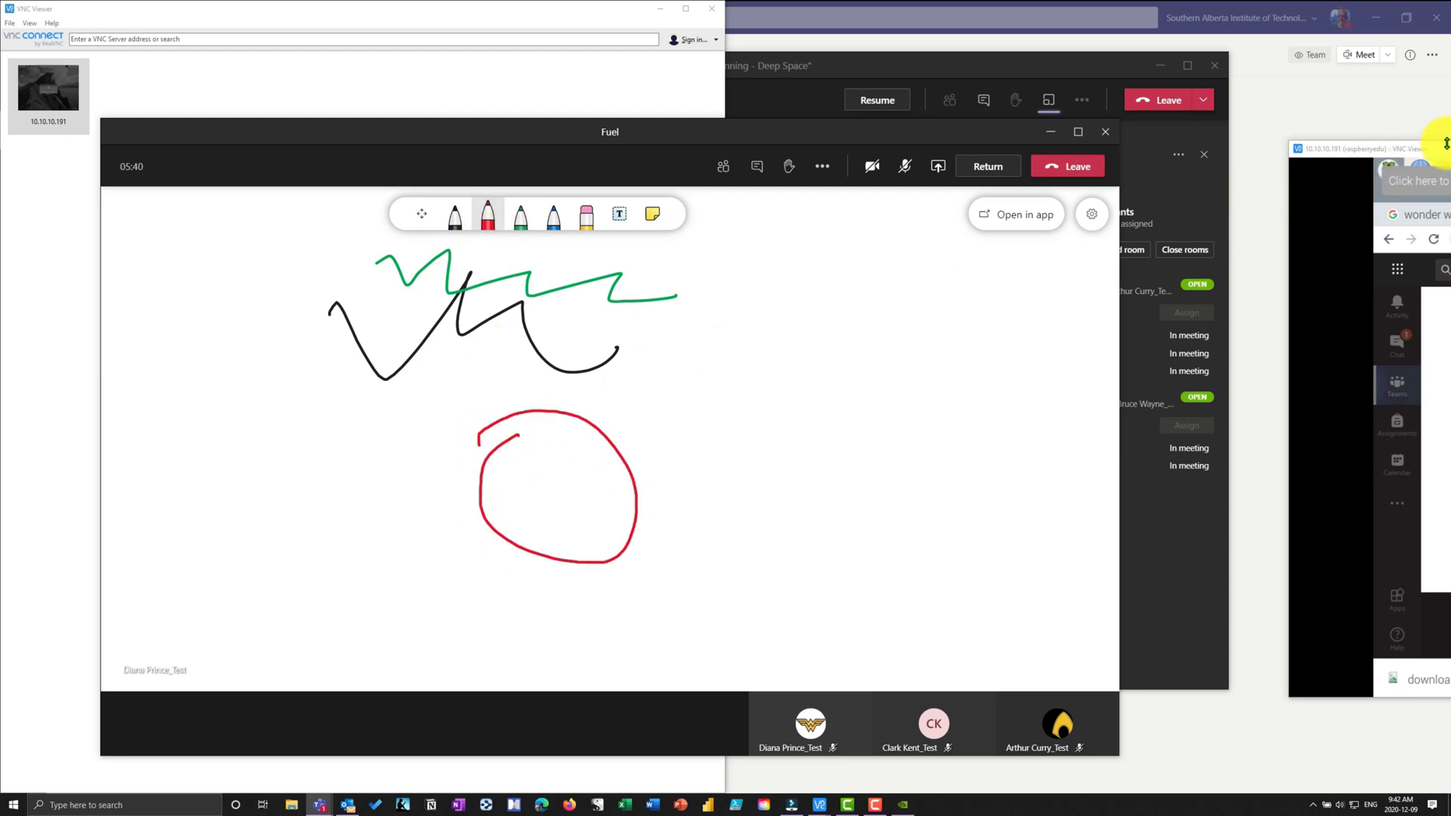
pyautogui.moveTo(1432, 148); pyautogui.dragTo(803, 114)
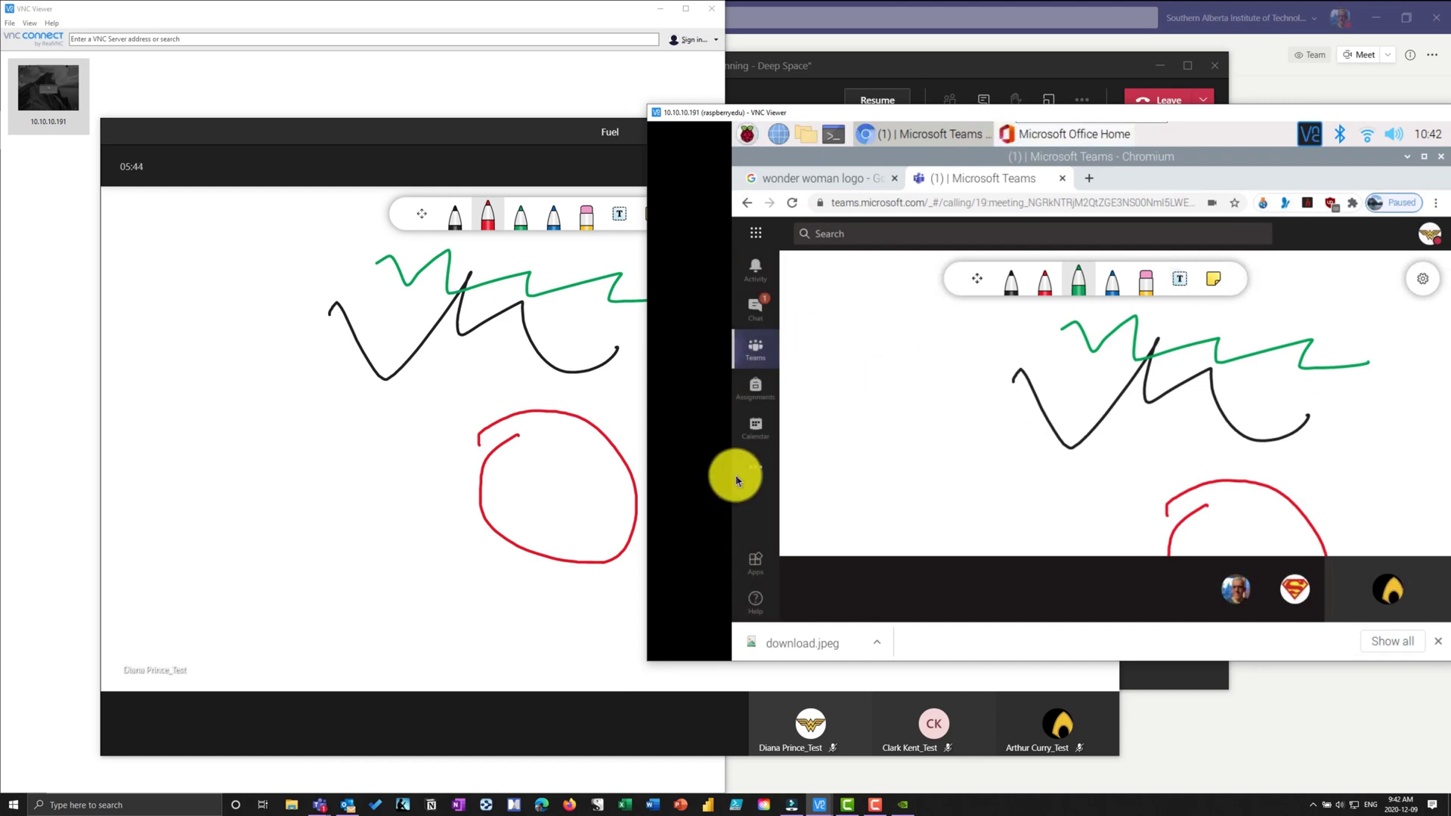
# Minimize the main Teams window, leave the Fuel room, and bring the main meeting forward with the VNC window moved aside
pyautogui.click(1376, 17)
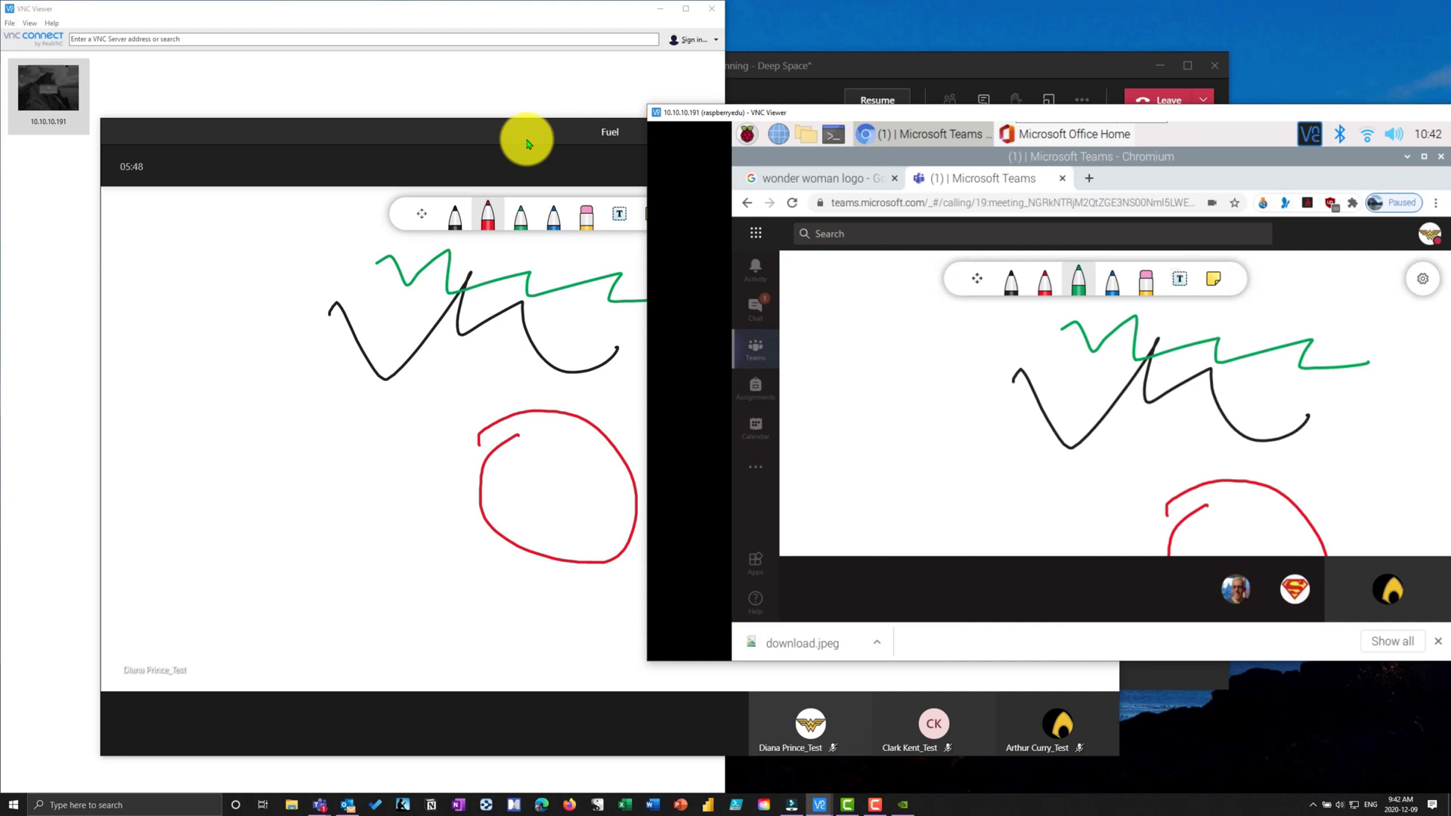
pyautogui.click(528, 143)
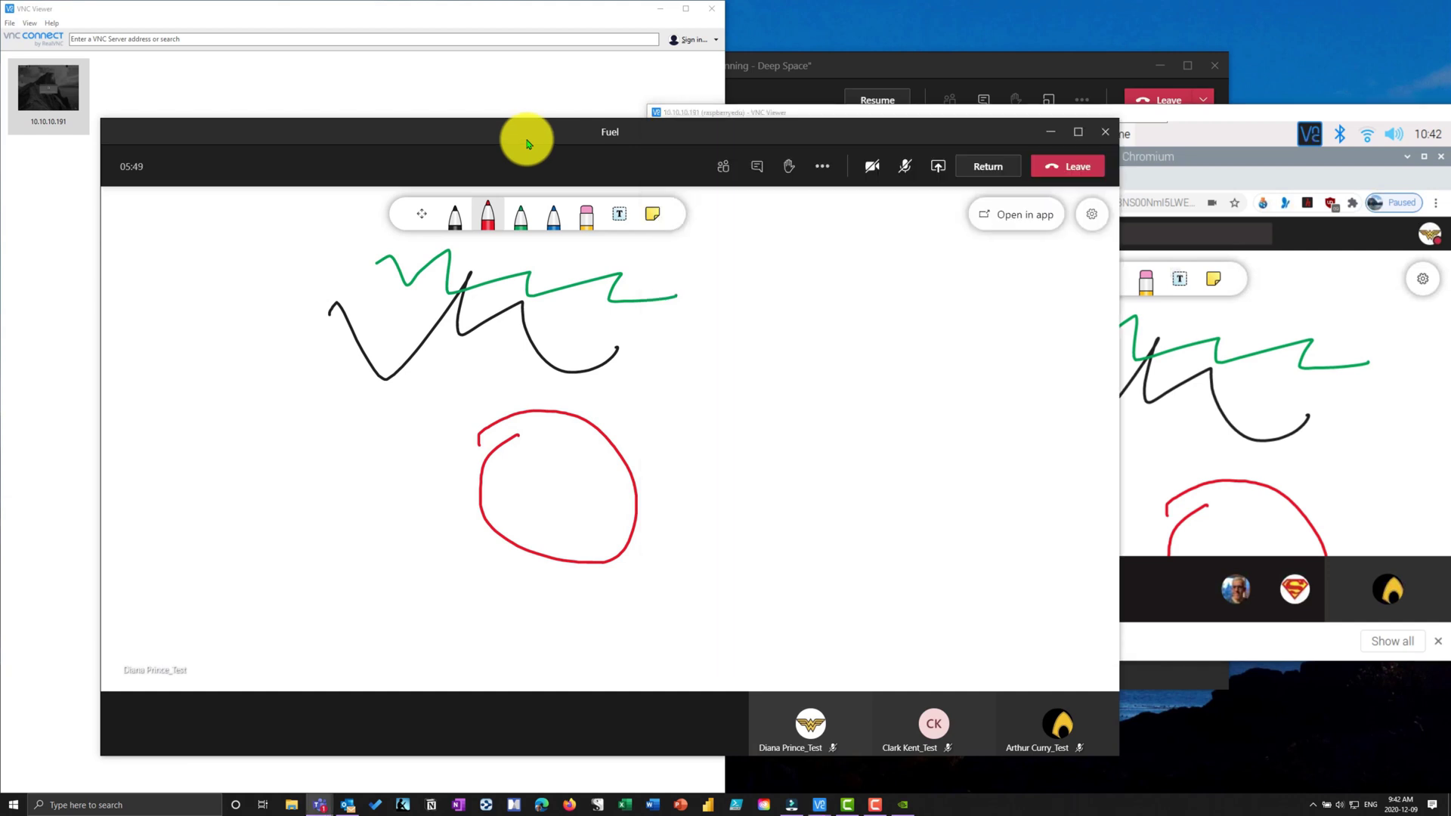
pyautogui.click(1049, 181)
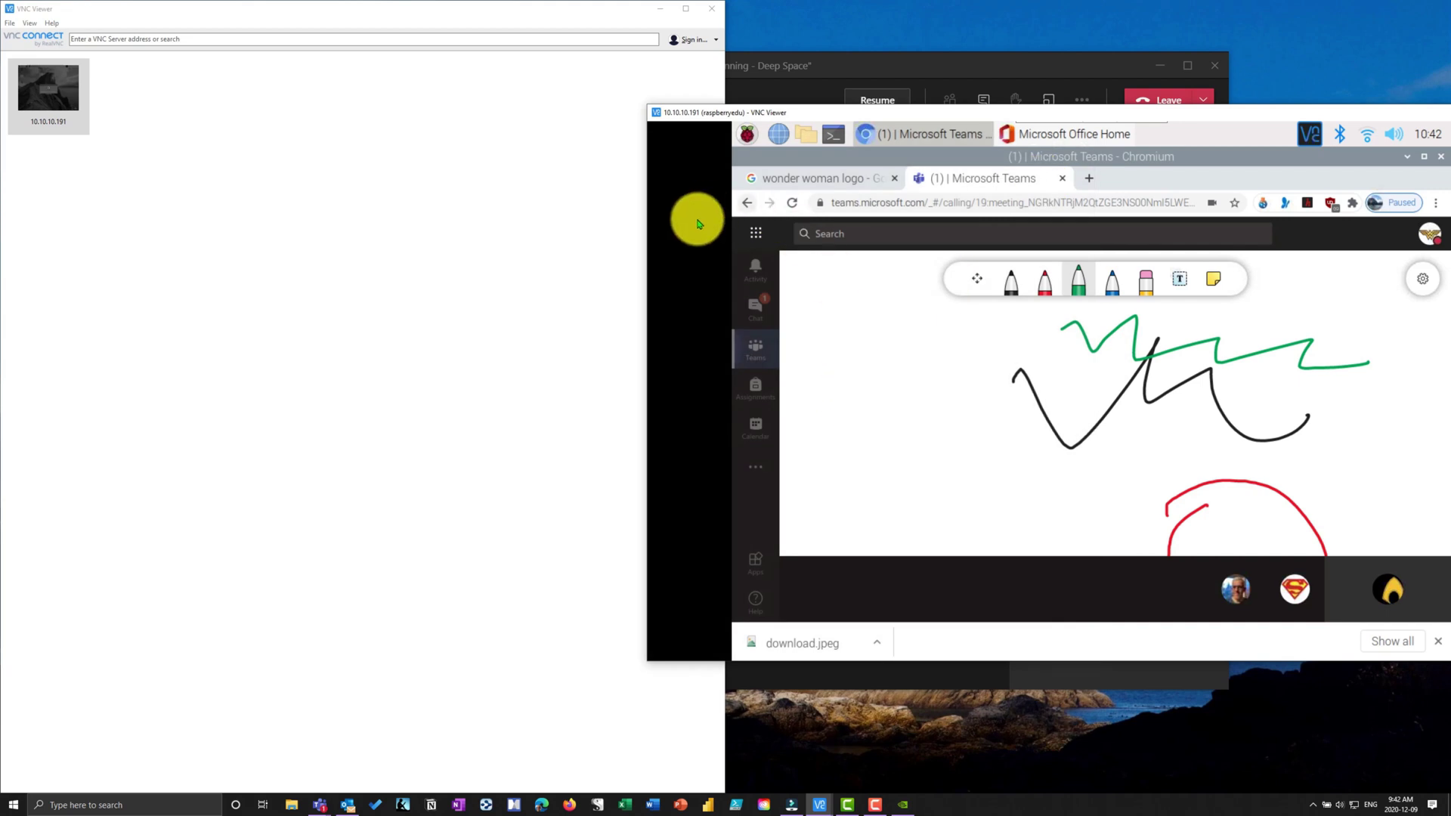
pyautogui.moveTo(972, 113); pyautogui.dragTo(1450, 162)
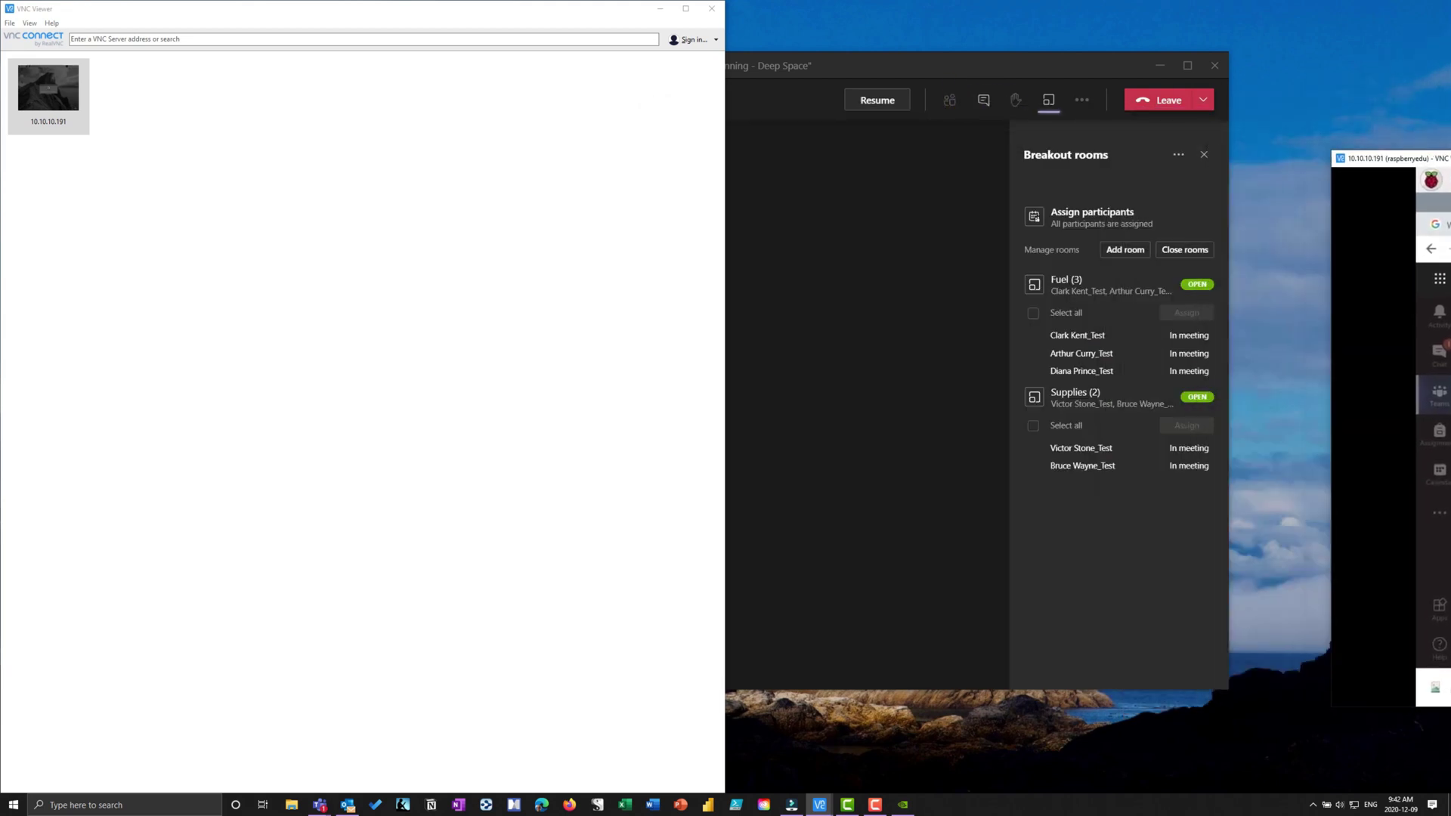
pyautogui.click(983, 72)
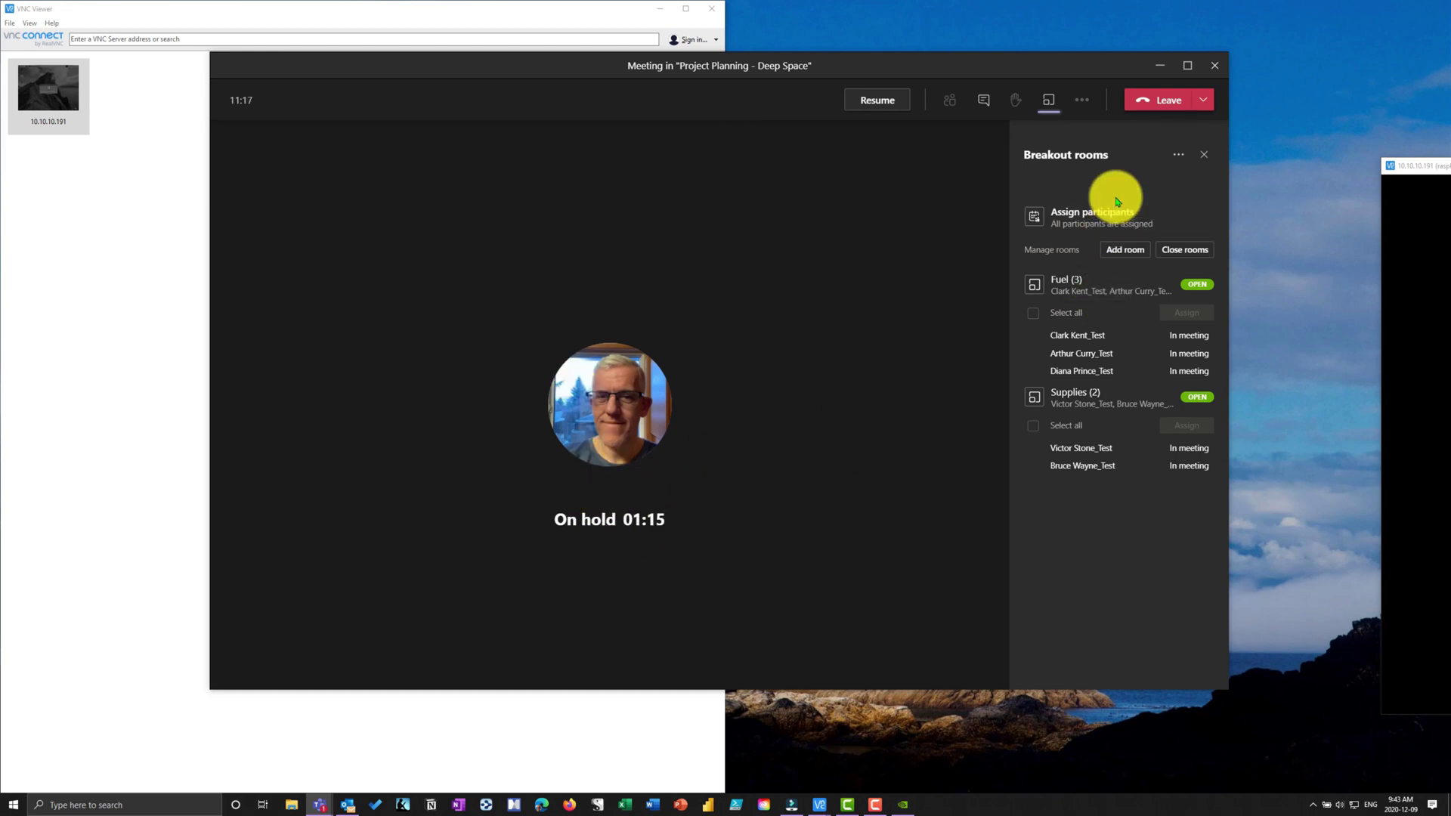
# Check the management options available for the Fuel and Supplies breakout rooms
pyautogui.rightClick(1111, 288)
pyautogui.click(1081, 195)
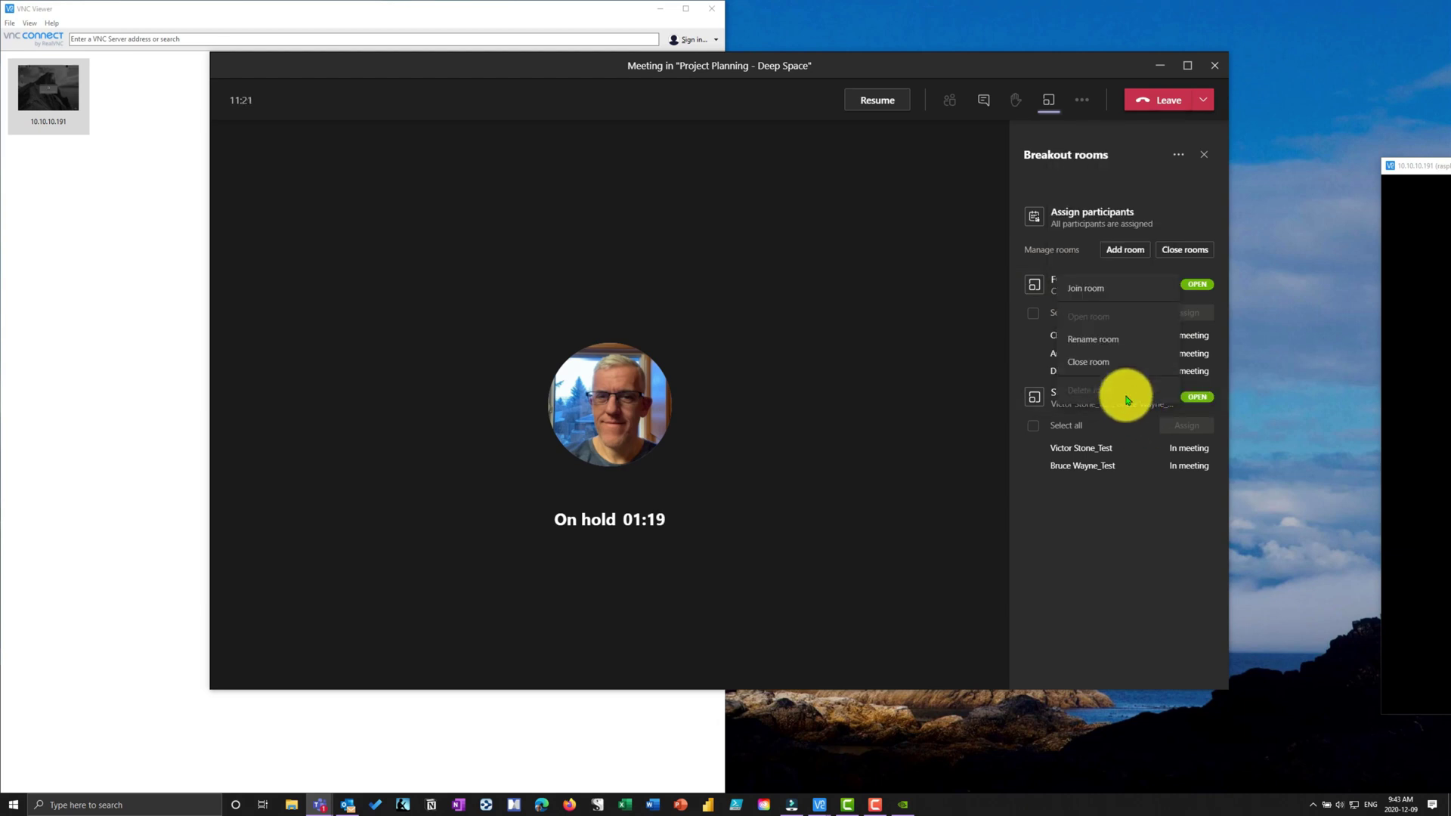
pyautogui.click(1101, 552)
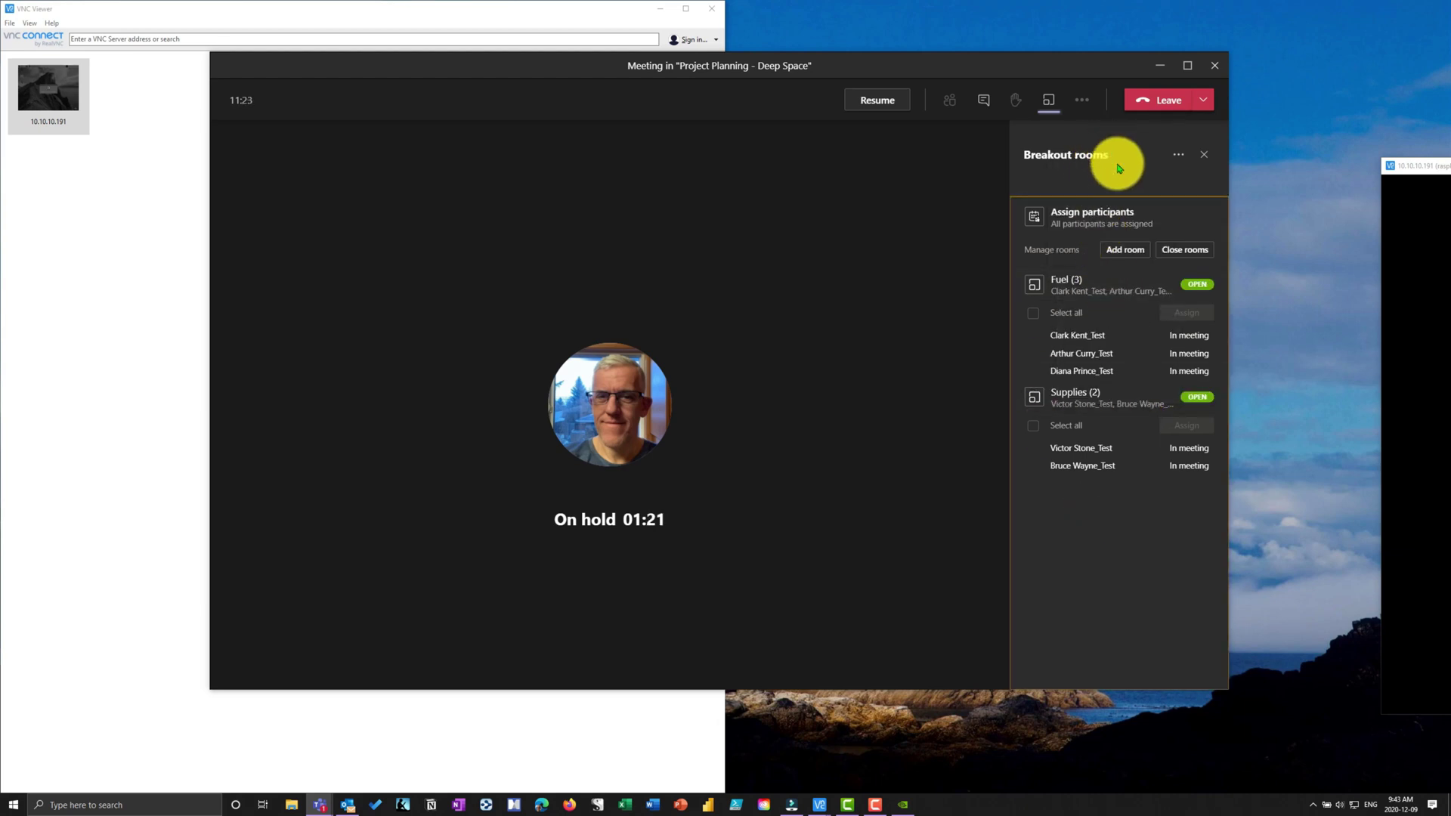
# Resume the main meeting from hold and join the Supplies breakout room
pyautogui.click(894, 100)
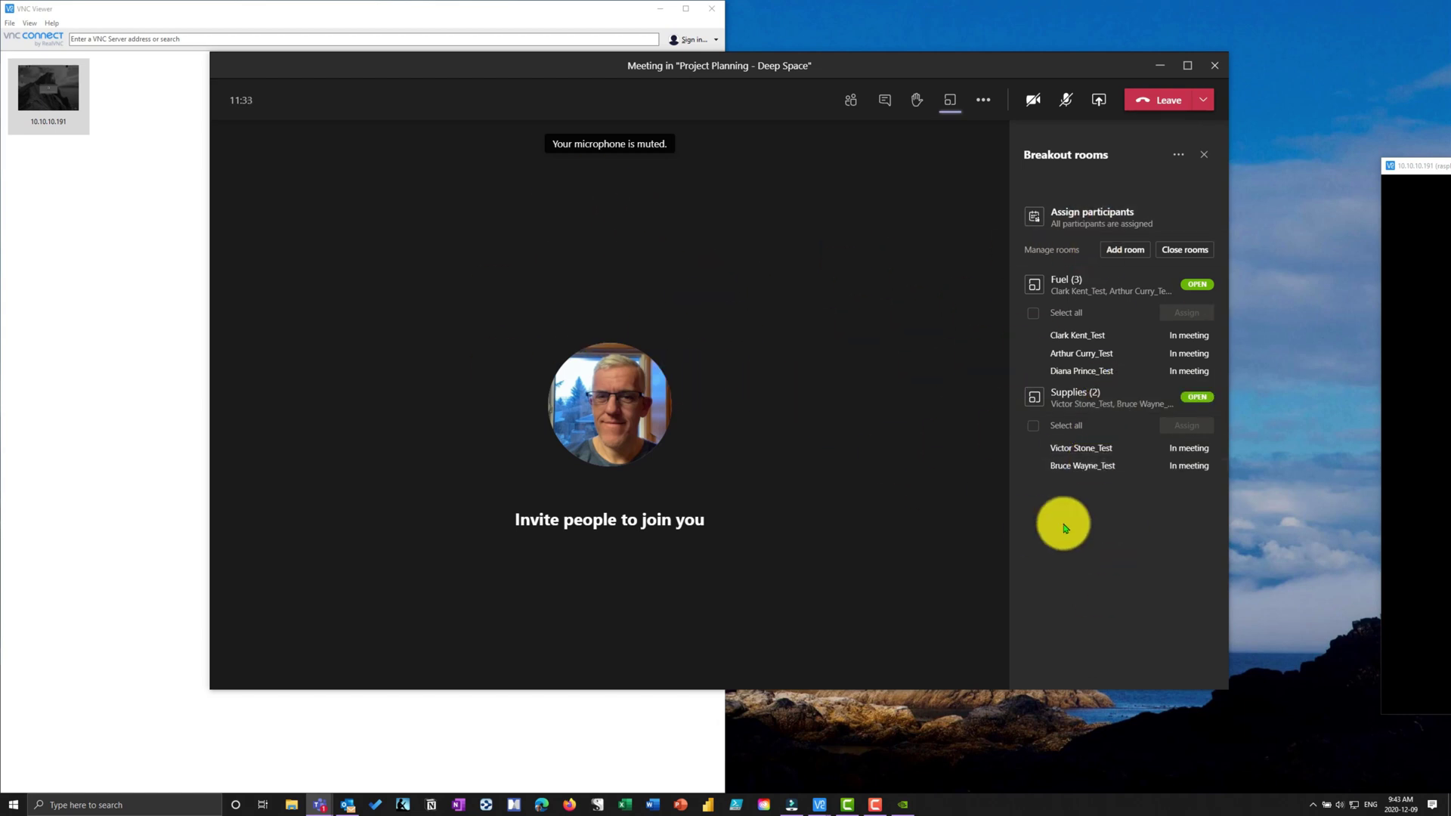
pyautogui.rightClick(1077, 395)
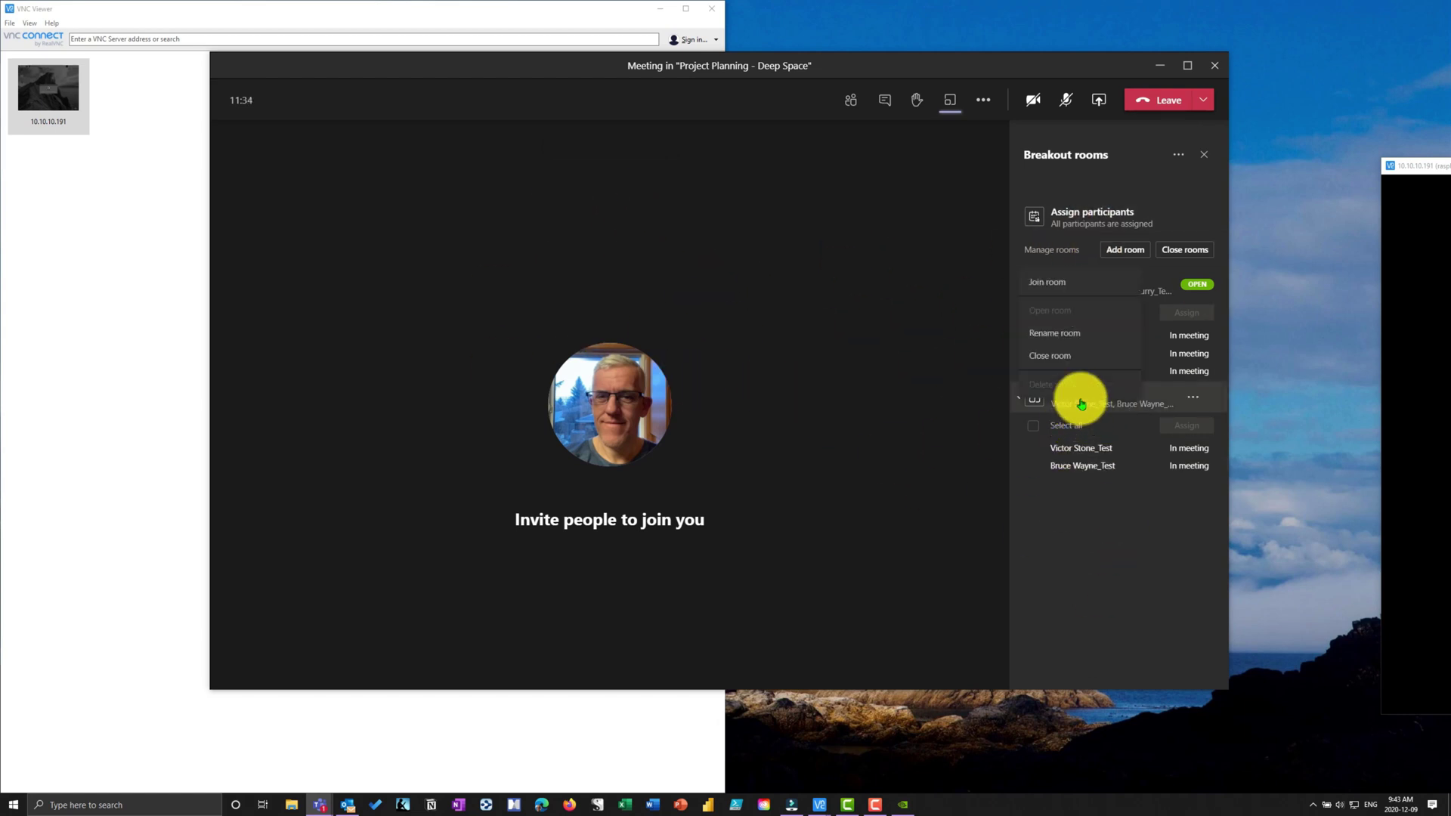
pyautogui.click(1062, 284)
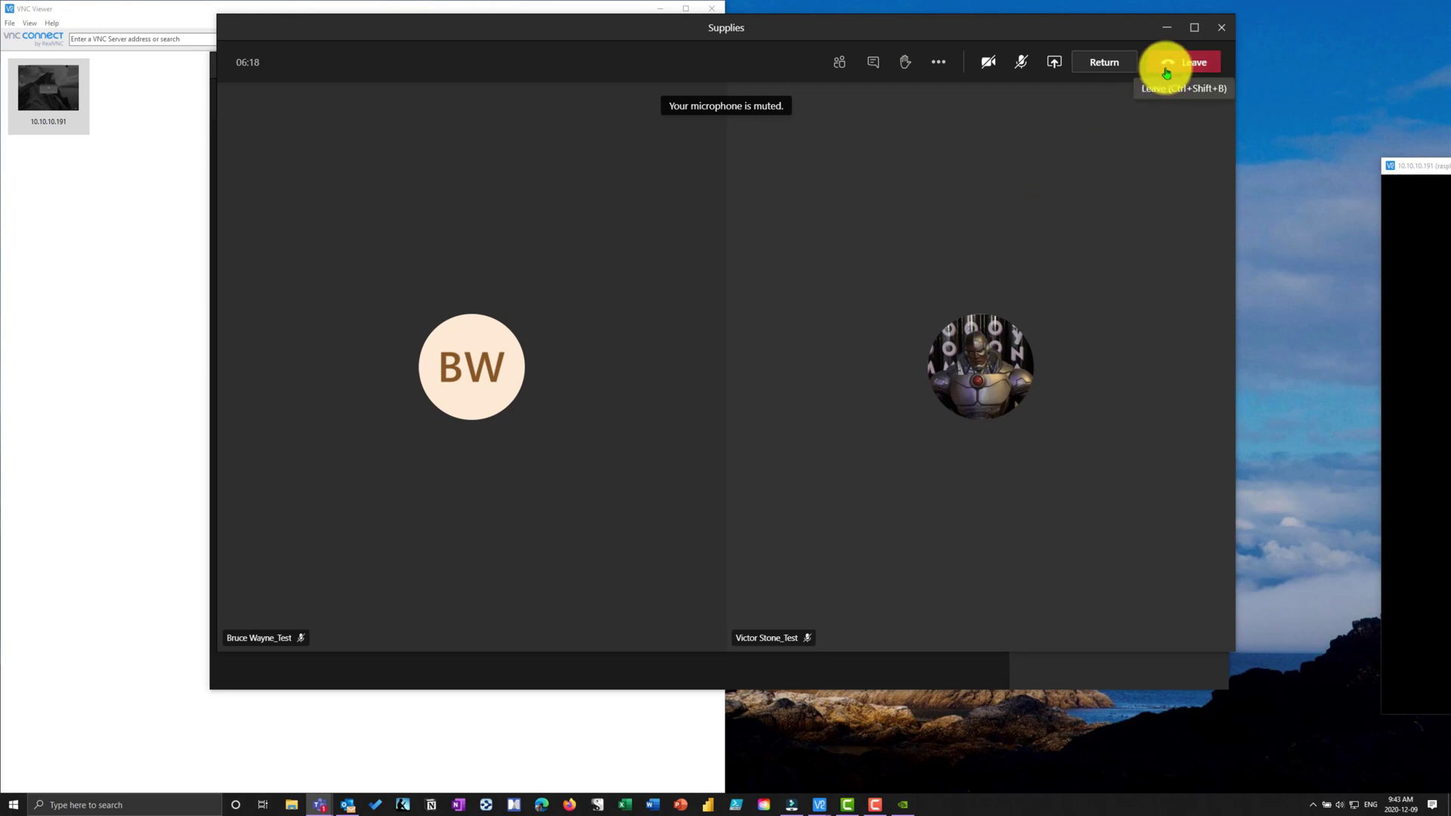
# Return from the Supplies room to the main meeting and join the Fuel breakout room
pyautogui.click(1108, 62)
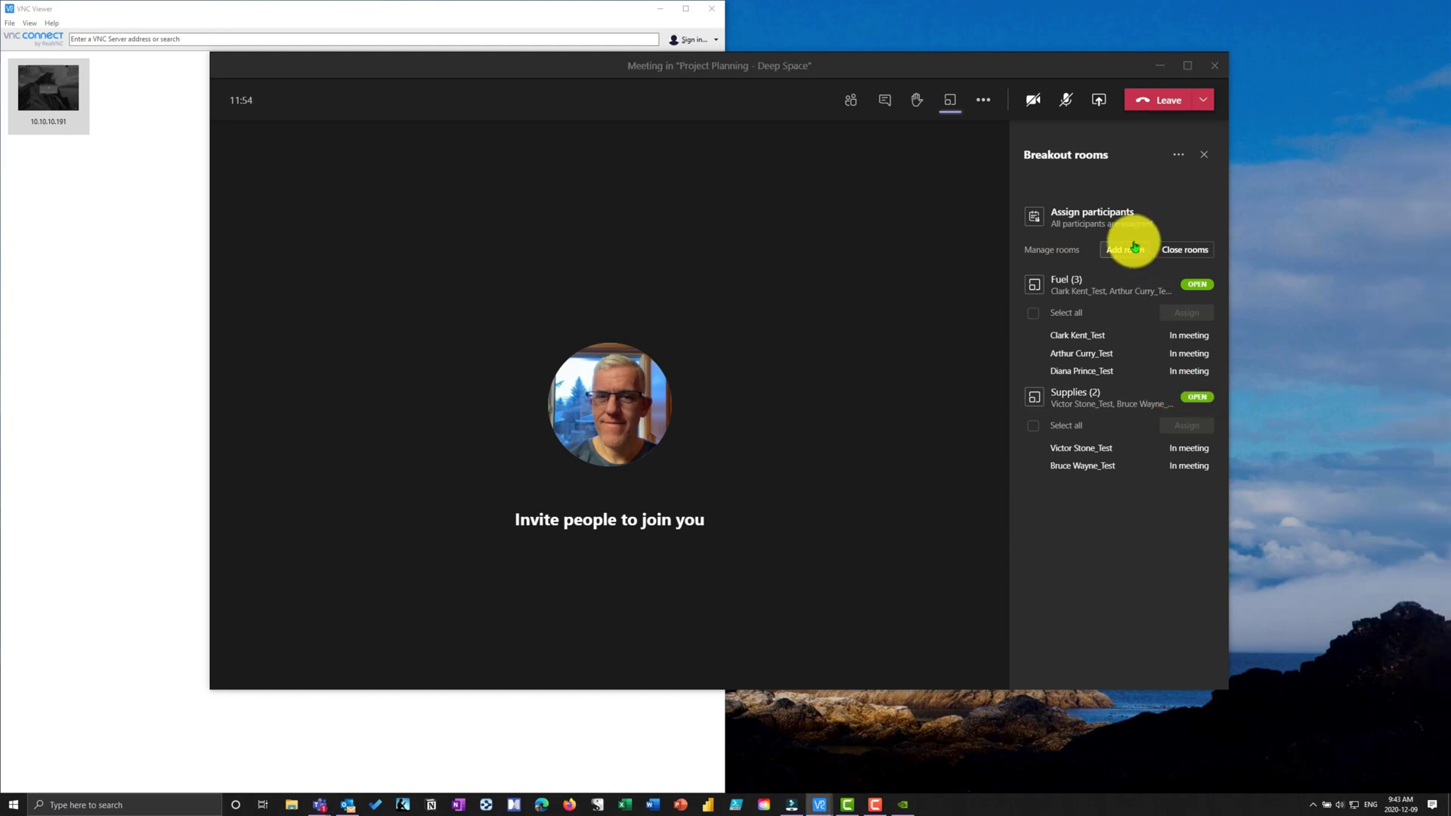
pyautogui.rightClick(1119, 301)
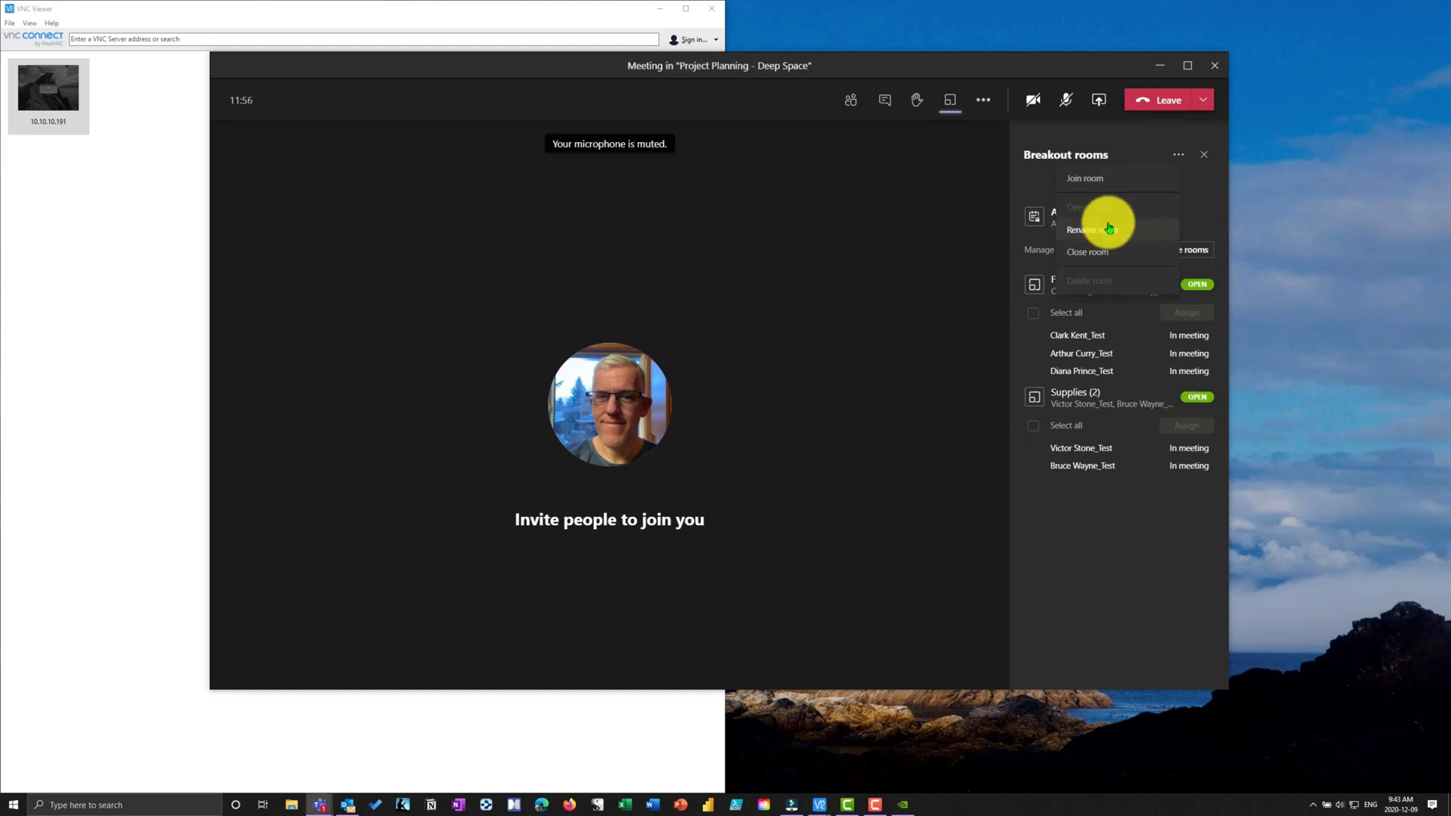
pyautogui.click(1092, 180)
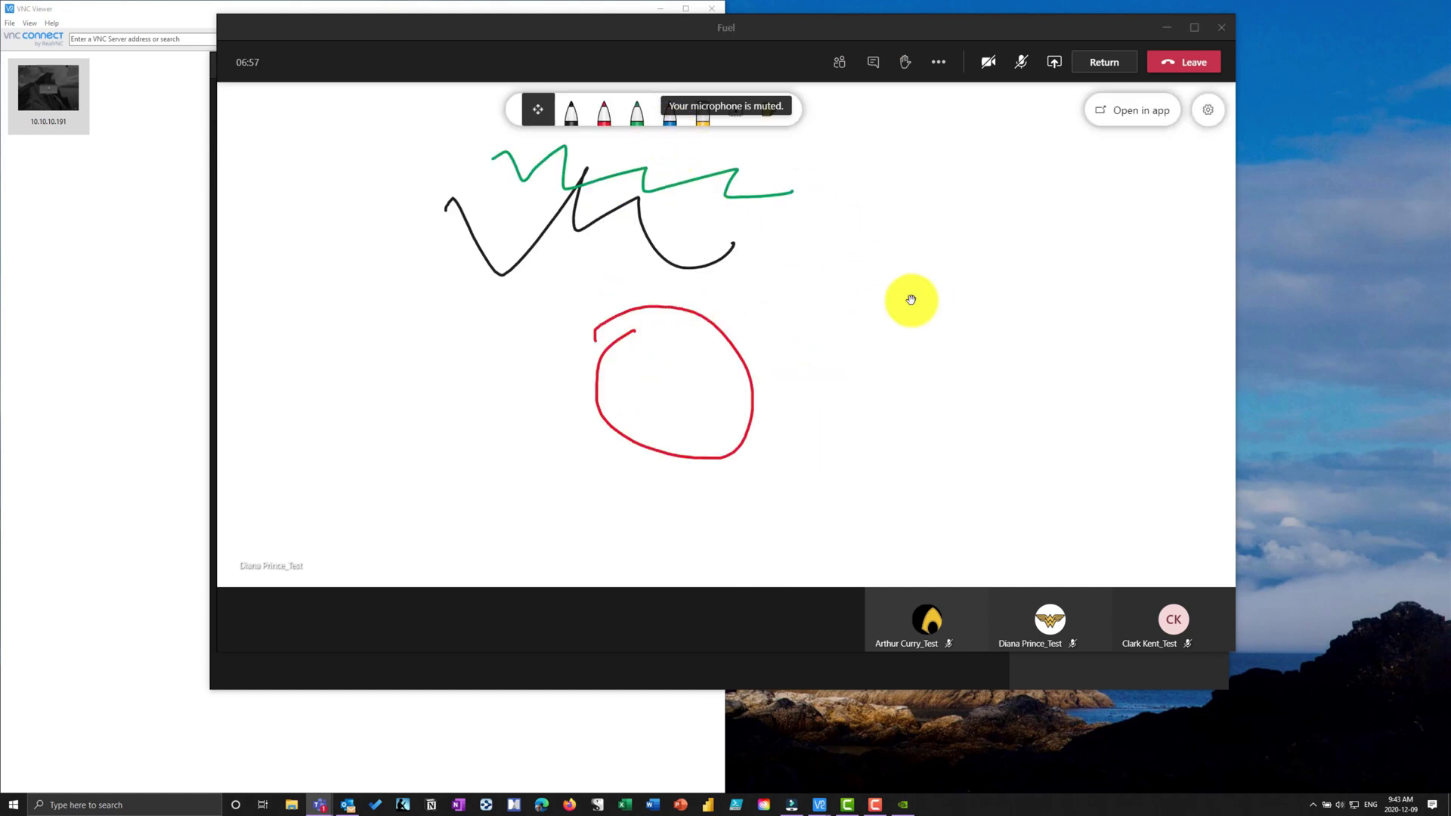
# Draw a freehand blue triangle on the Fuel room's whiteboard, beside the black zigzag and the red circle
pyautogui.moveTo(894, 257); pyautogui.dragTo(707, 180)
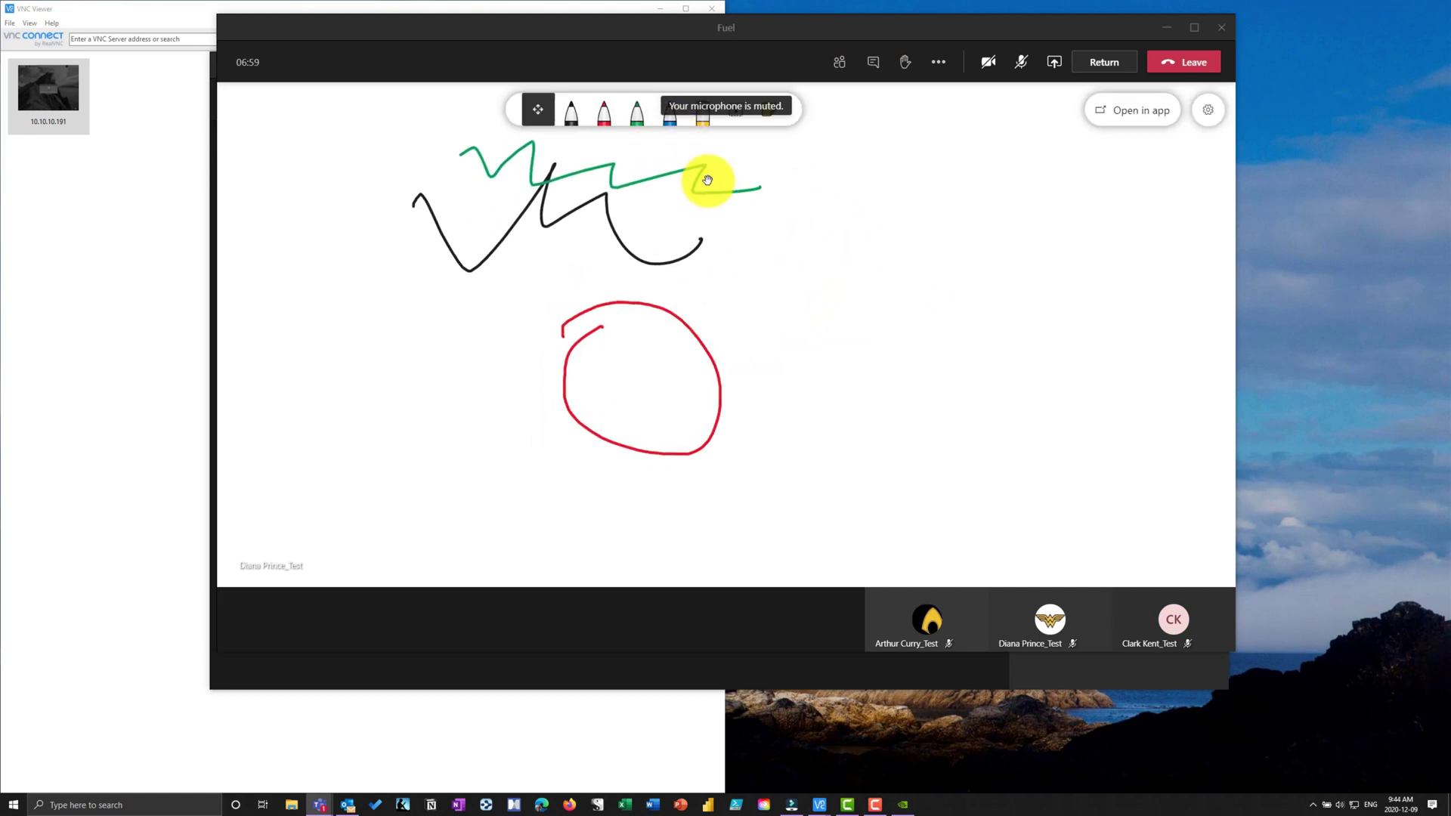
pyautogui.click(669, 114)
pyautogui.moveTo(811, 233)
pyautogui.mouseDown()
pyautogui.moveTo(737, 325)
pyautogui.moveTo(899, 315)
pyautogui.moveTo(792, 221)
pyautogui.mouseUp()
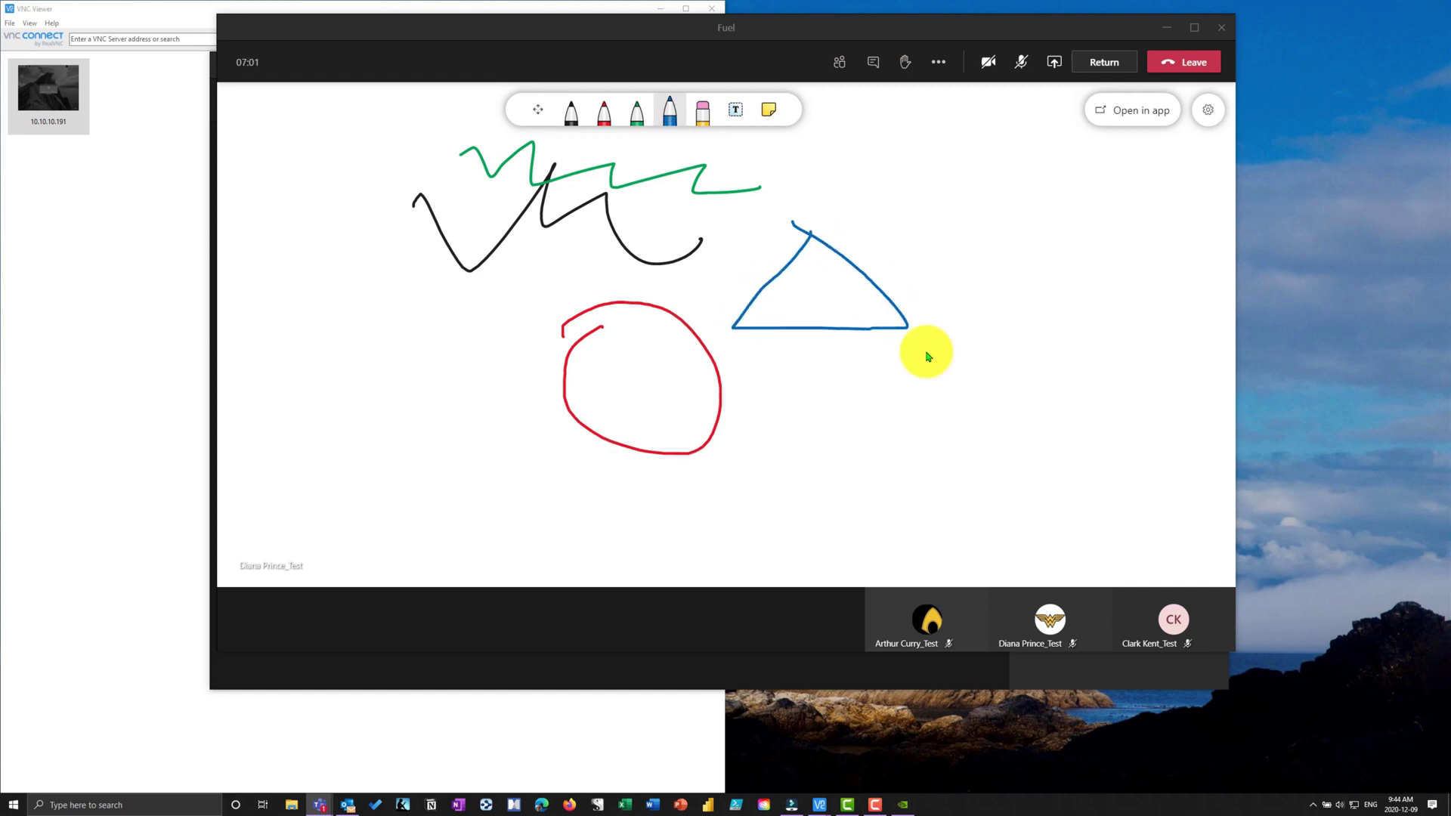
# Return from the Fuel room, revisit the Supplies room, and go back to the main meeting
pyautogui.click(1100, 61)
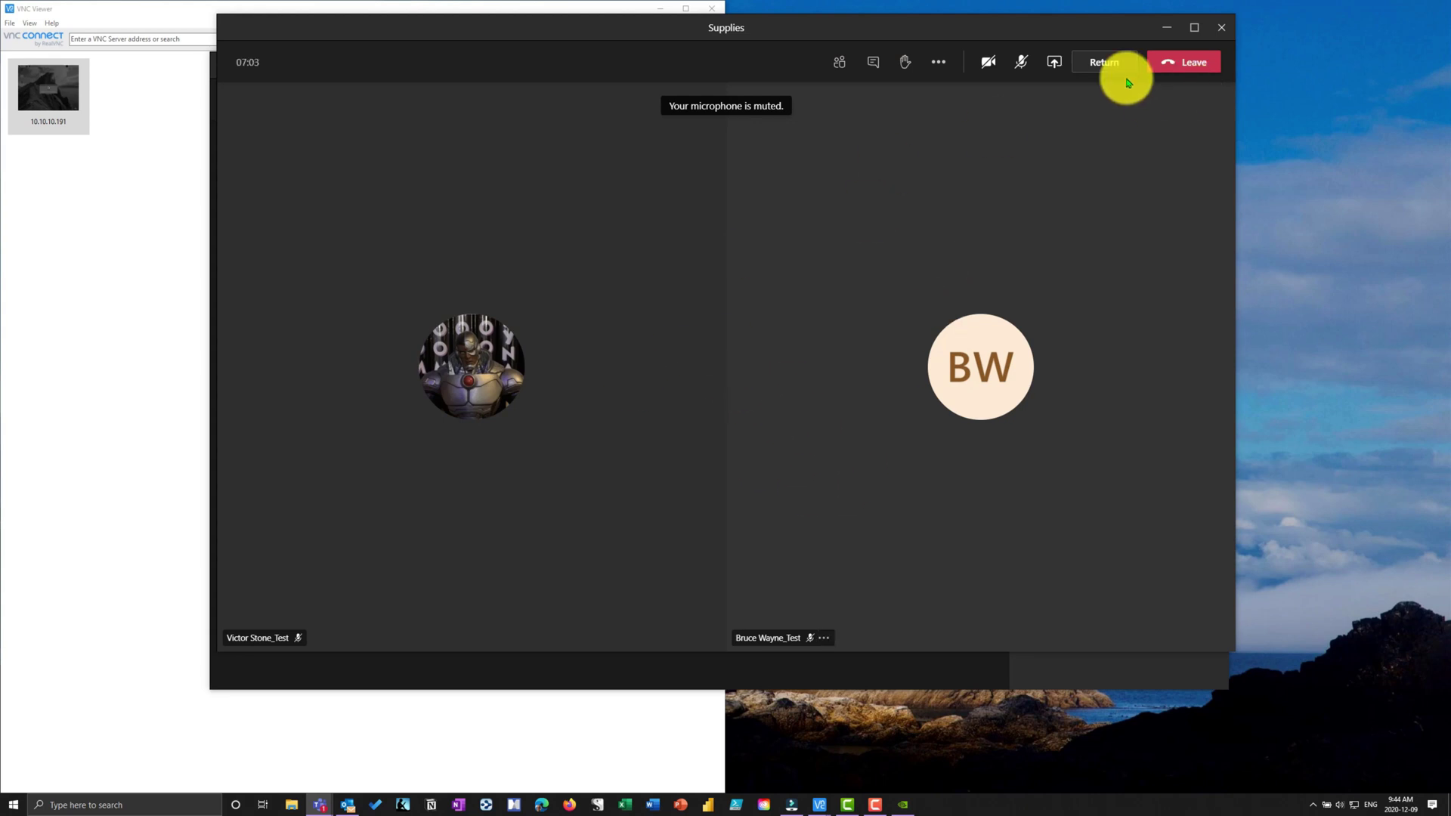
pyautogui.click(1104, 62)
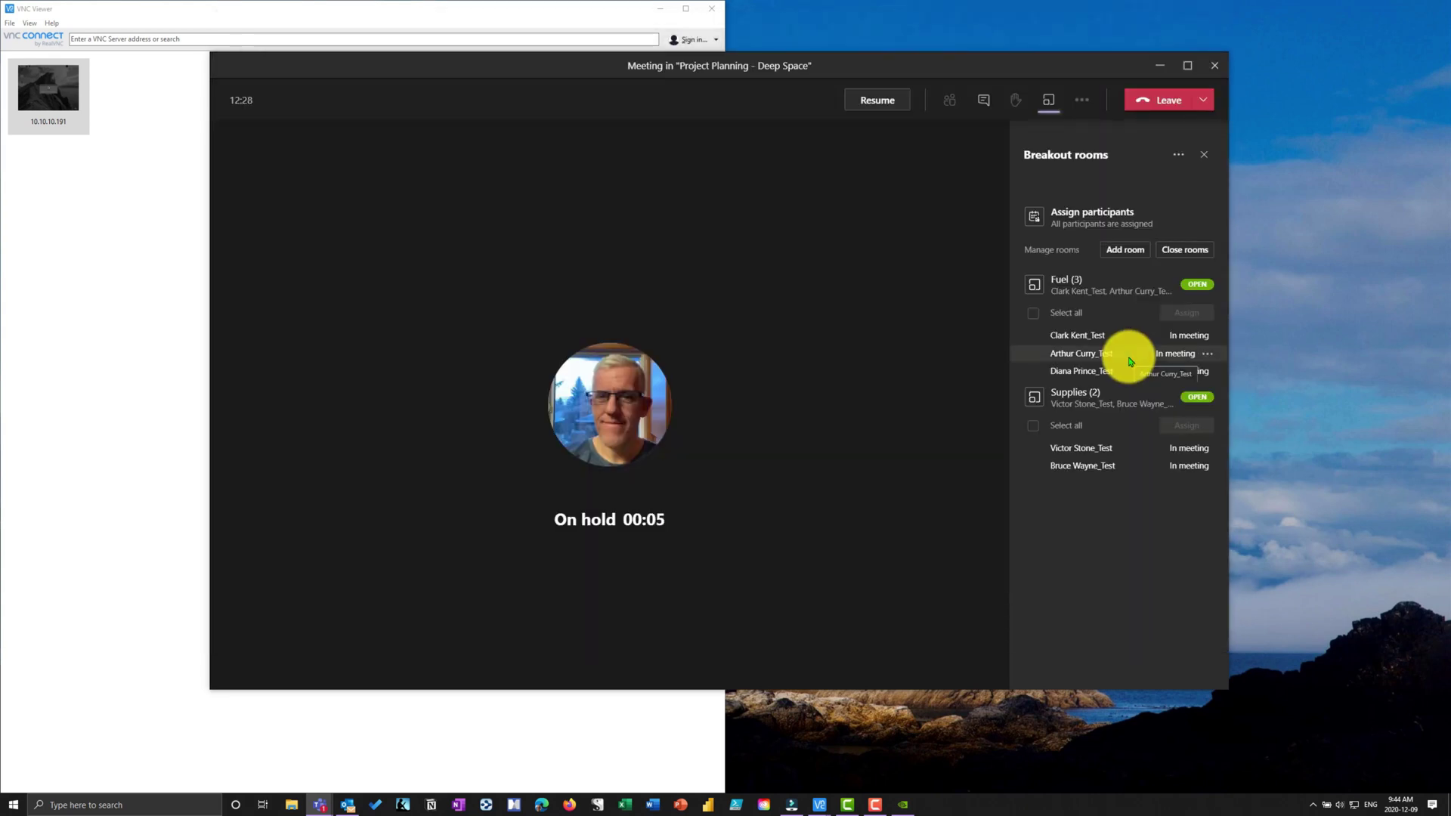